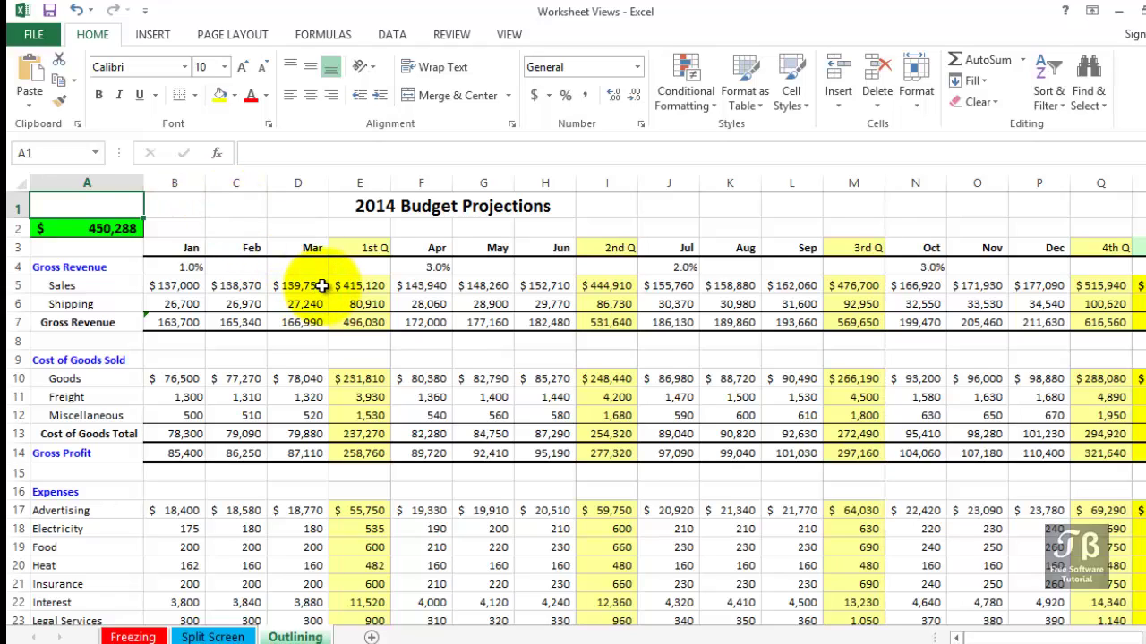
# Step: Look over the 2014 Budget Projections from the monthly headings down to the Net Profit row
pyautogui.click(438, 247)
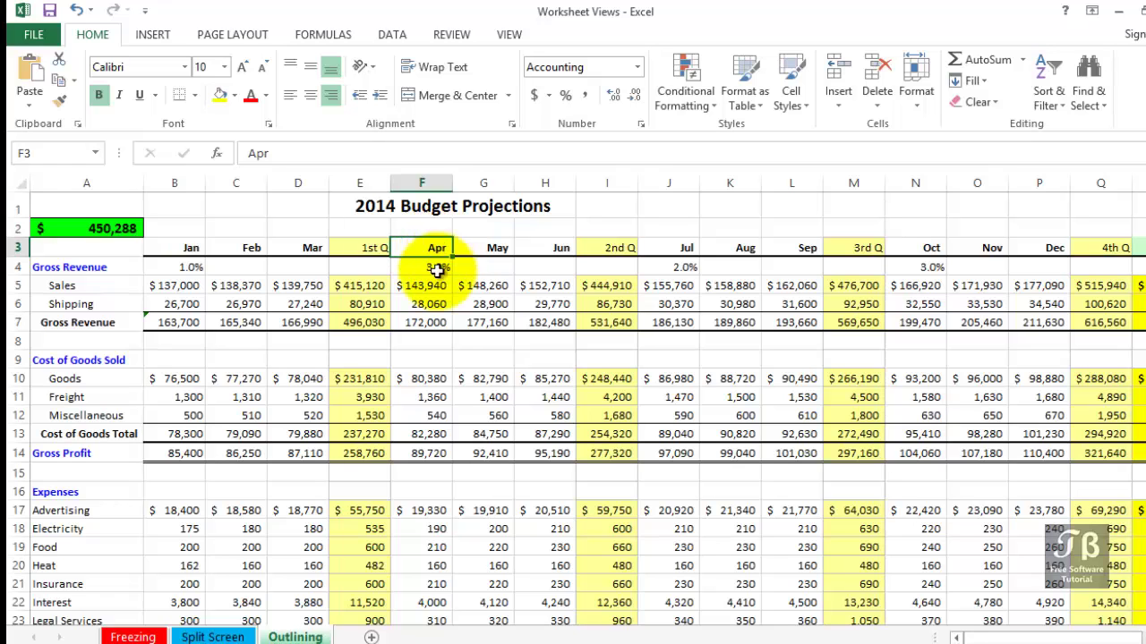
pyautogui.scroll(-6, 423, 383)
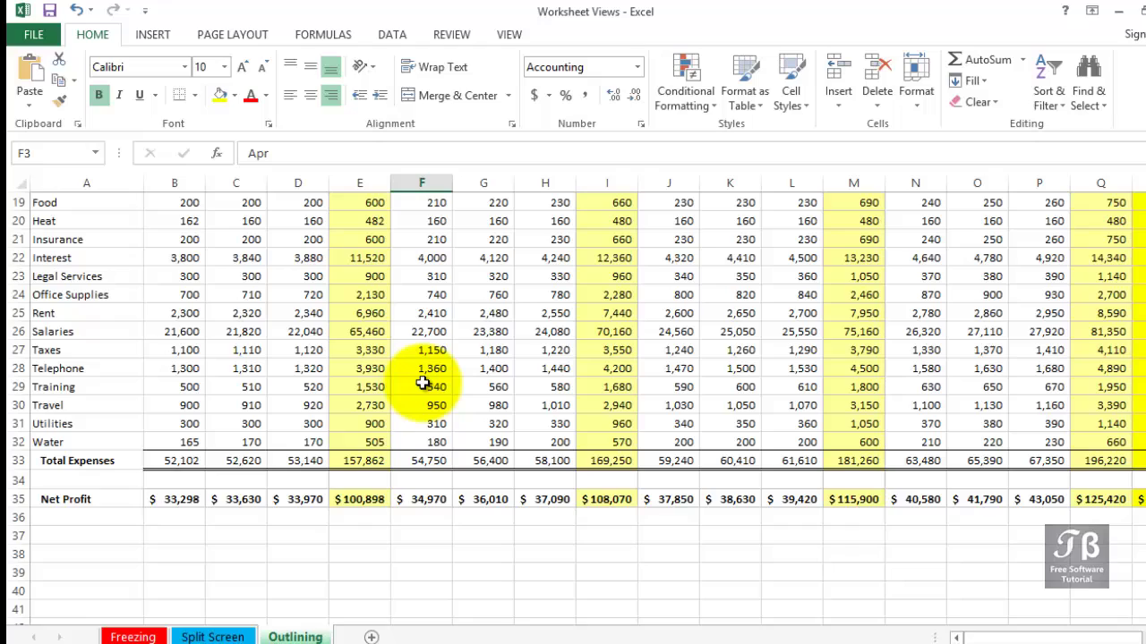
pyautogui.scroll(5, 422, 383)
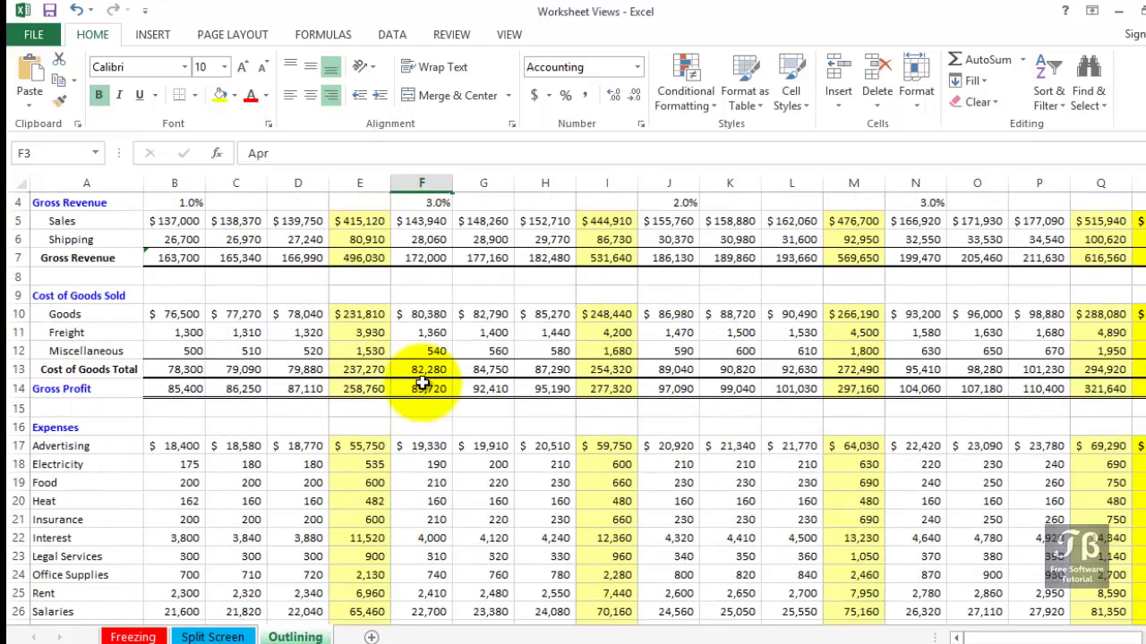
pyautogui.scroll(-5, 422, 383)
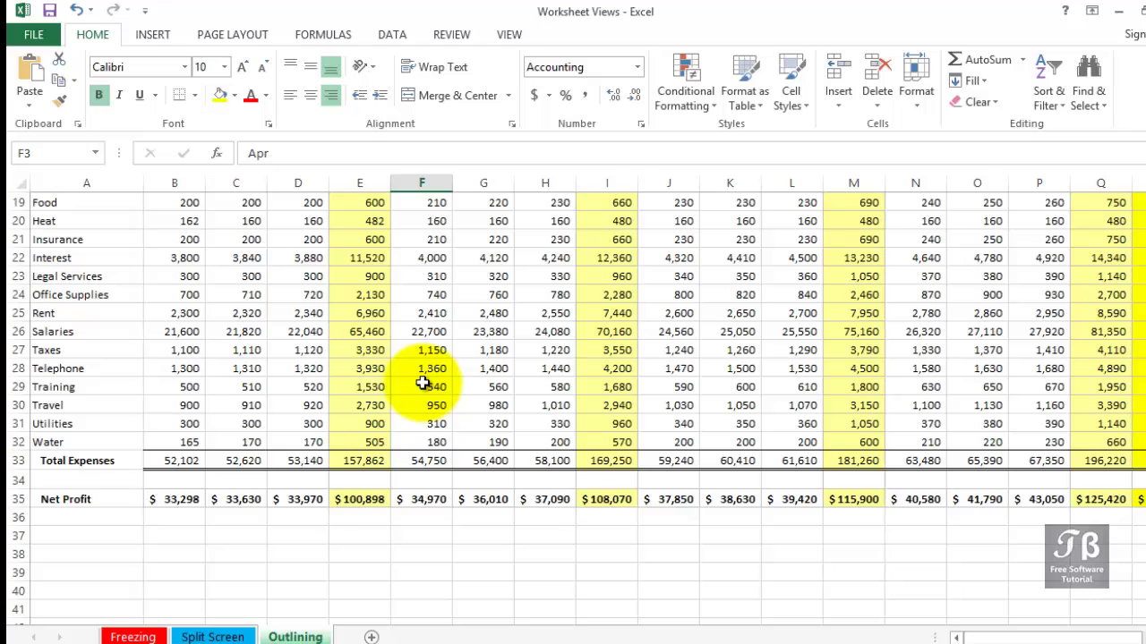
pyautogui.scroll(5, 422, 383)
pyautogui.scroll(1, 423, 383)
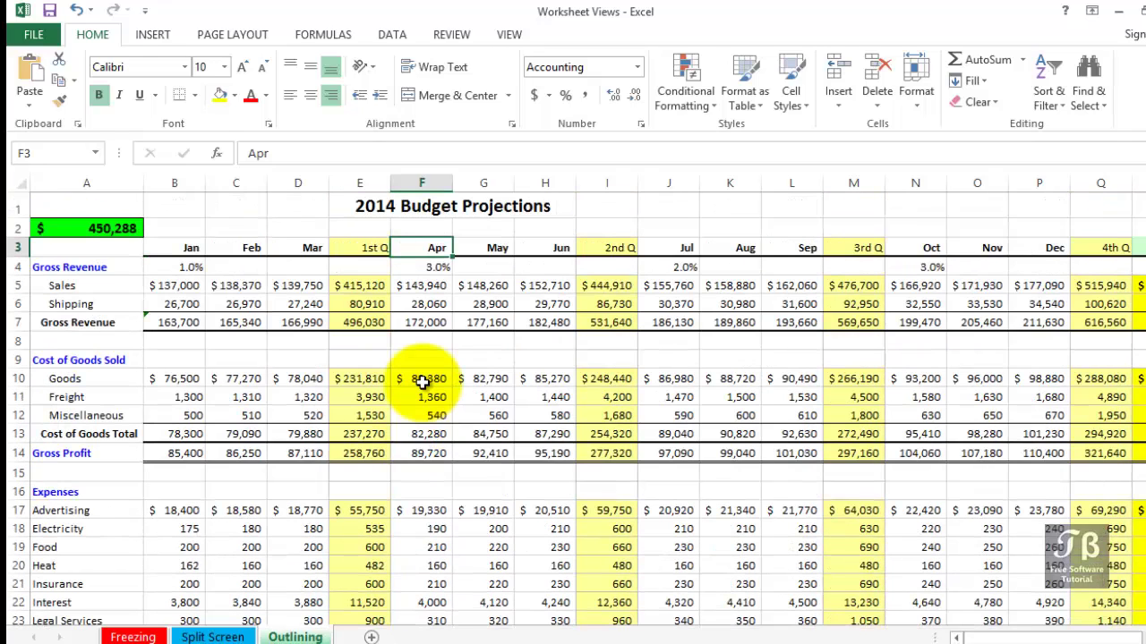
# Step: Examine the Sales formulas in the 1st, 2nd and 3rd quarter columns and the total rows down to Net Profit
pyautogui.click(367, 287)
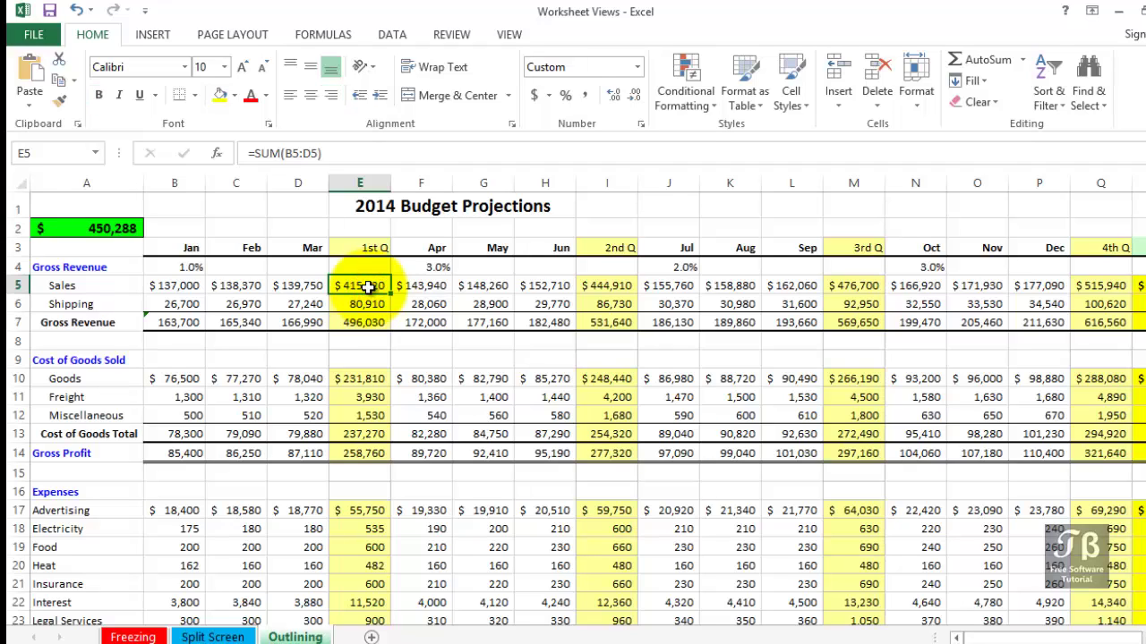
pyautogui.moveTo(174, 287); pyautogui.dragTo(300, 288)
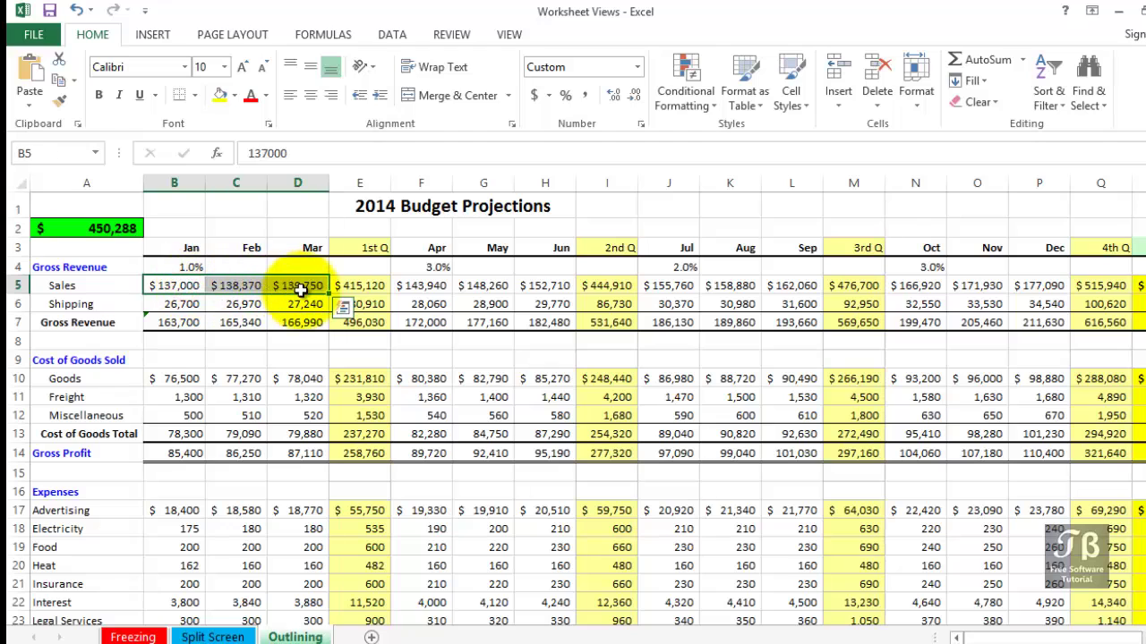
pyautogui.click(595, 287)
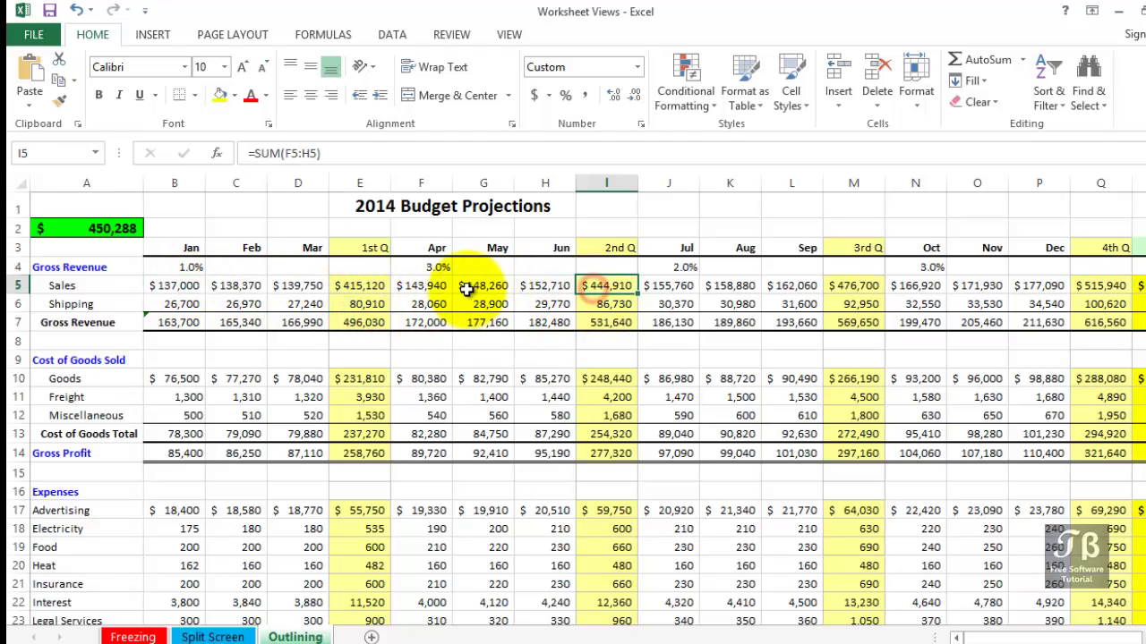
pyautogui.click(854, 285)
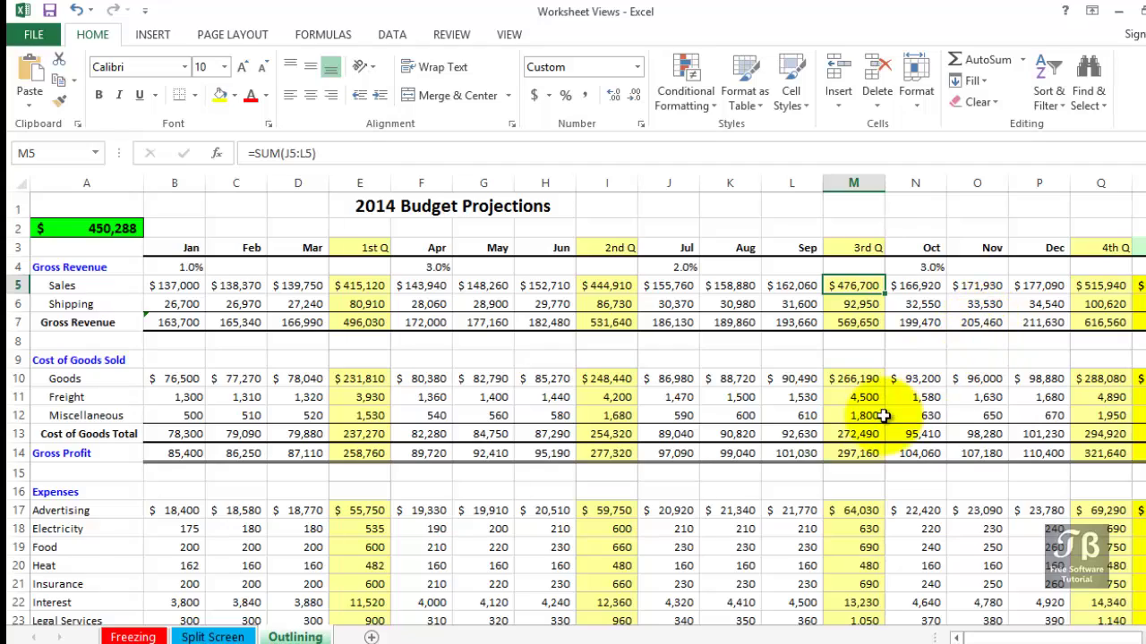
pyautogui.scroll(-4, 877, 412)
pyautogui.scroll(-3, 882, 413)
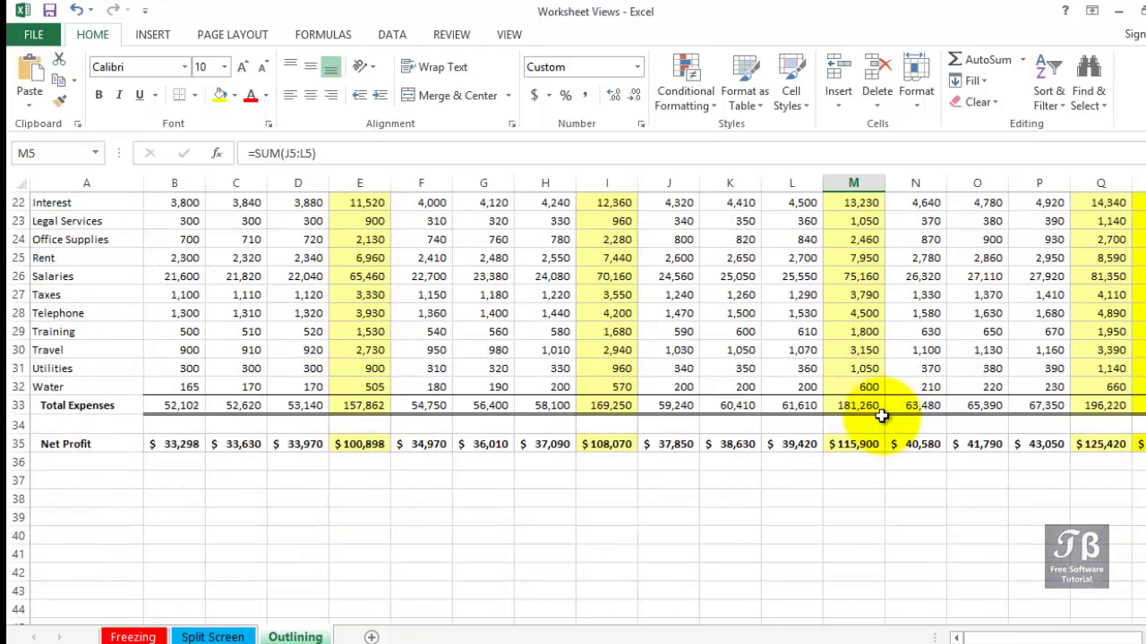
pyautogui.scroll(3, 873, 412)
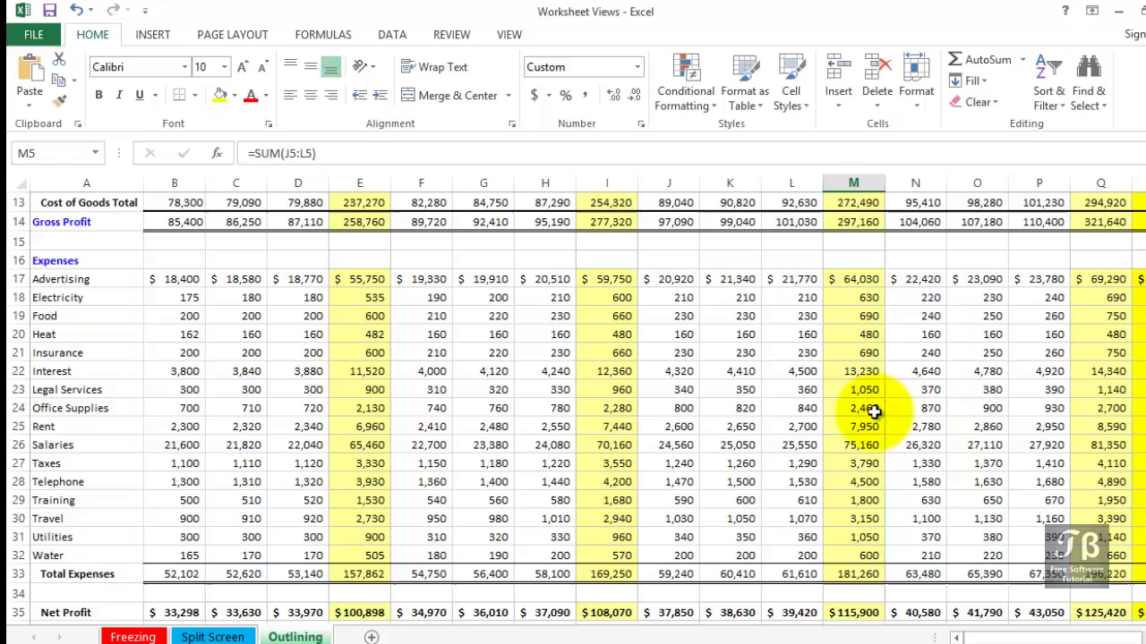
pyautogui.scroll(4, 873, 412)
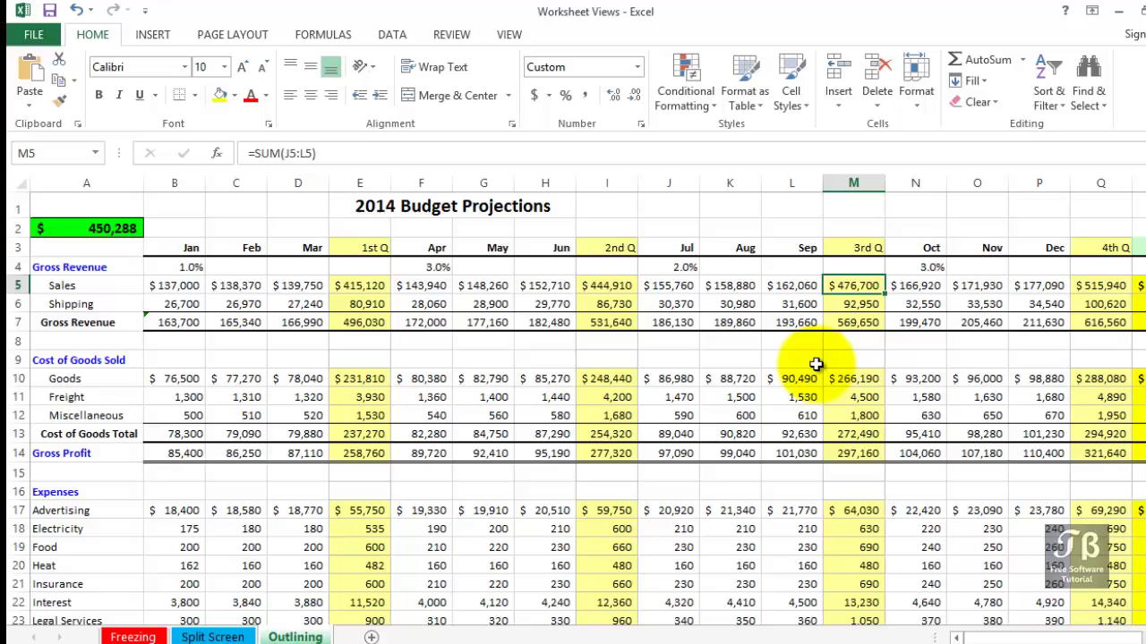
# Step: Apply Auto Outline to the budget on the Outlining sheet, starting from a single data cell
pyautogui.click(742, 307)
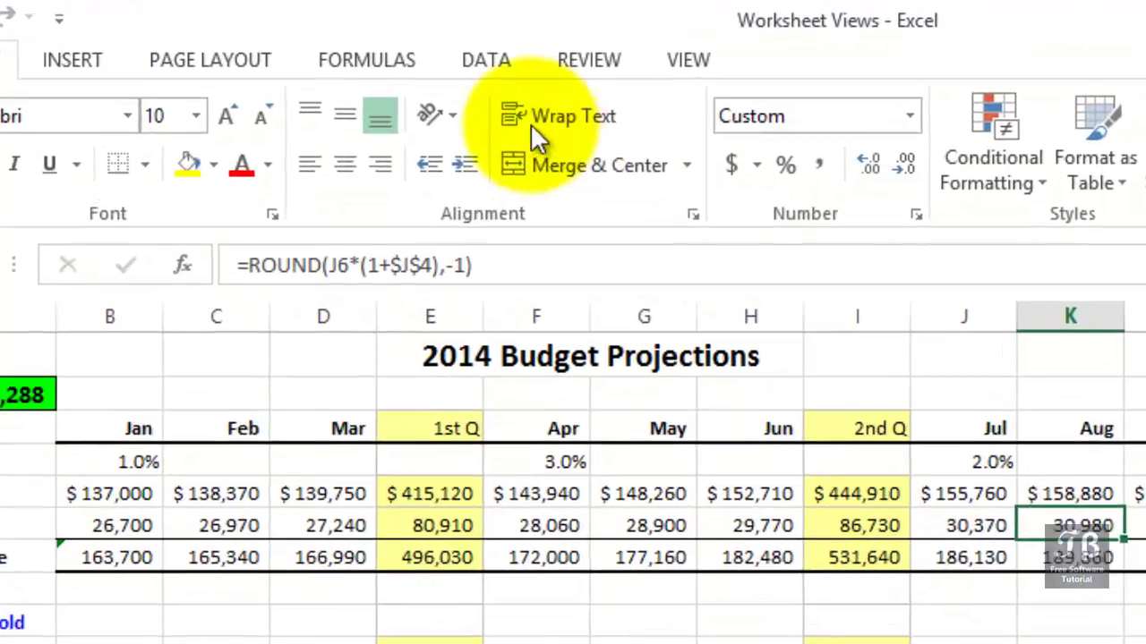
pyautogui.click(392, 34)
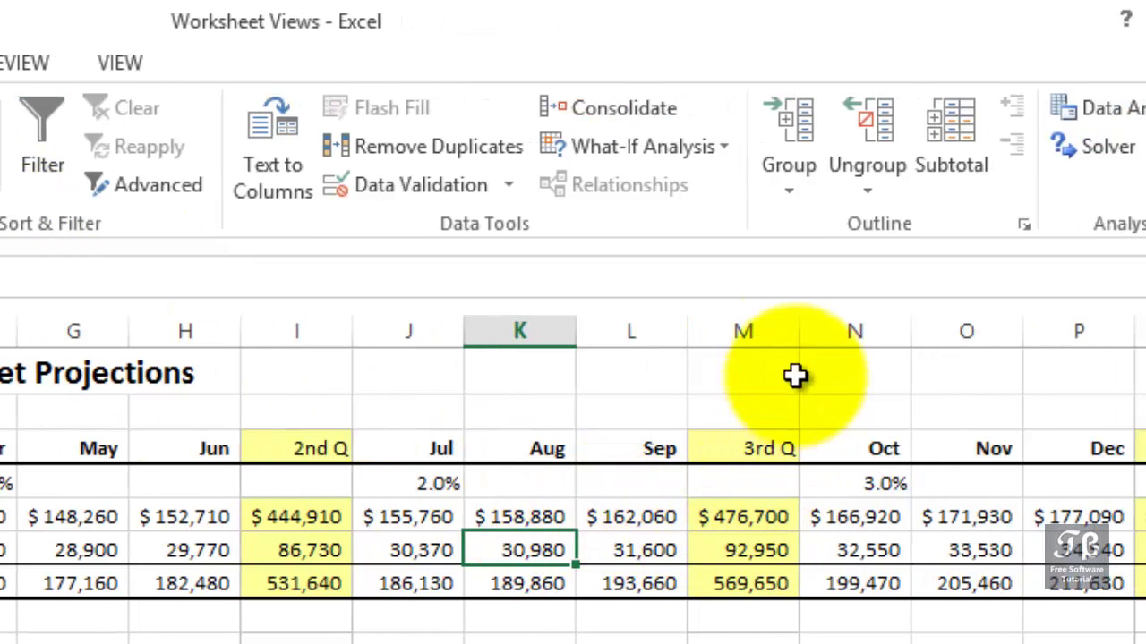
pyautogui.click(788, 193)
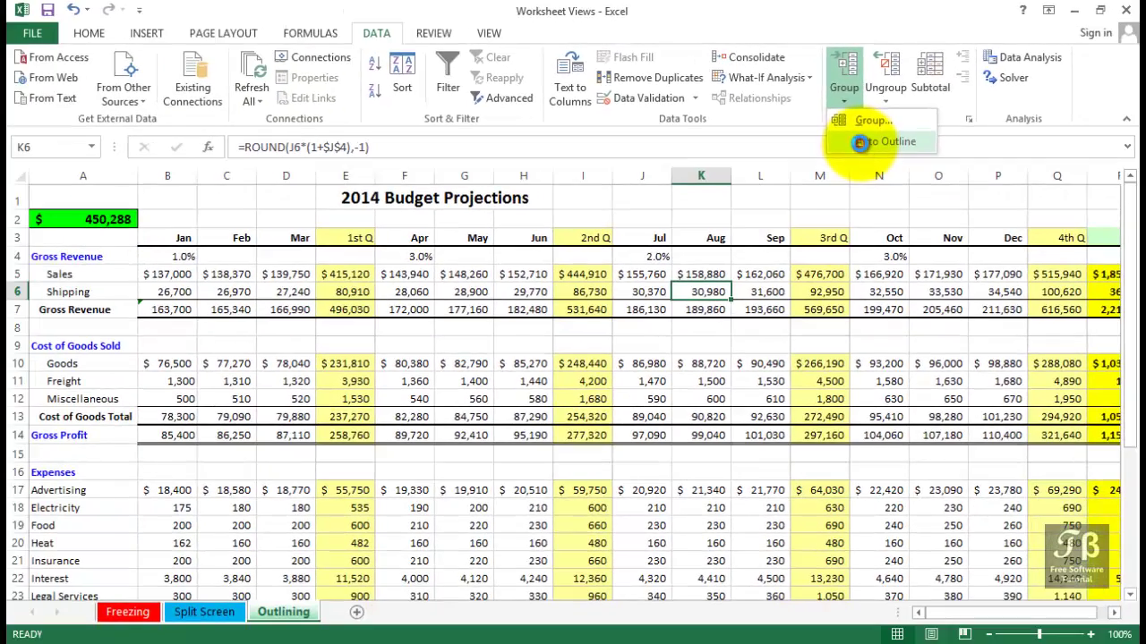
pyautogui.click(824, 268)
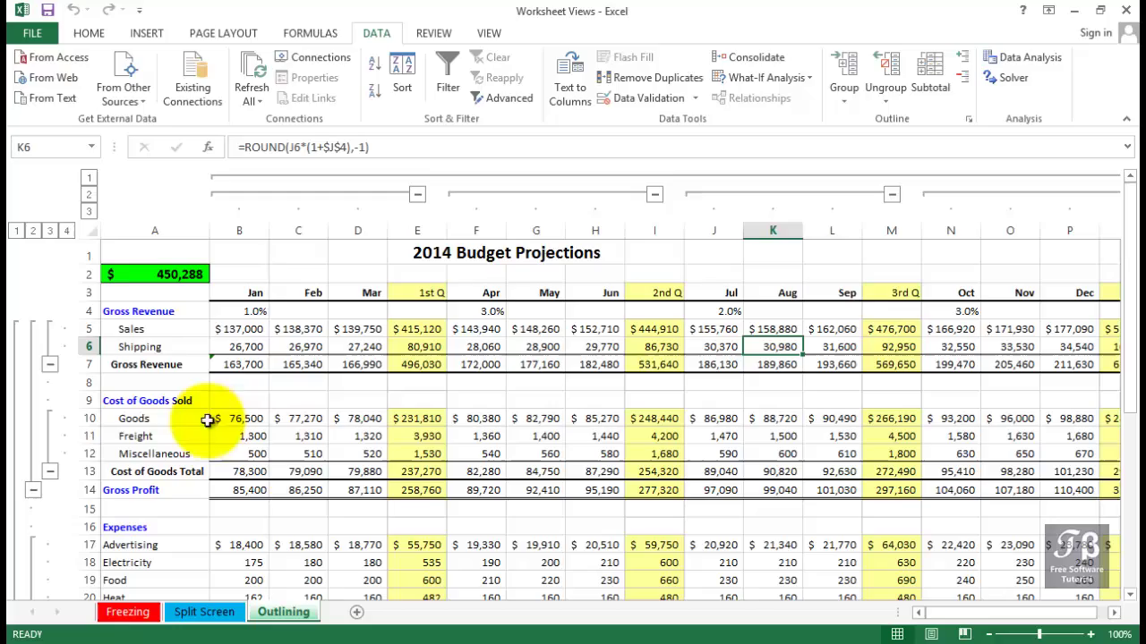
# Step: Collapse the column outline to the yearly TOTAL, and return it to level 2 to show the quarterly columns
pyautogui.scroll(-5, 50, 496)
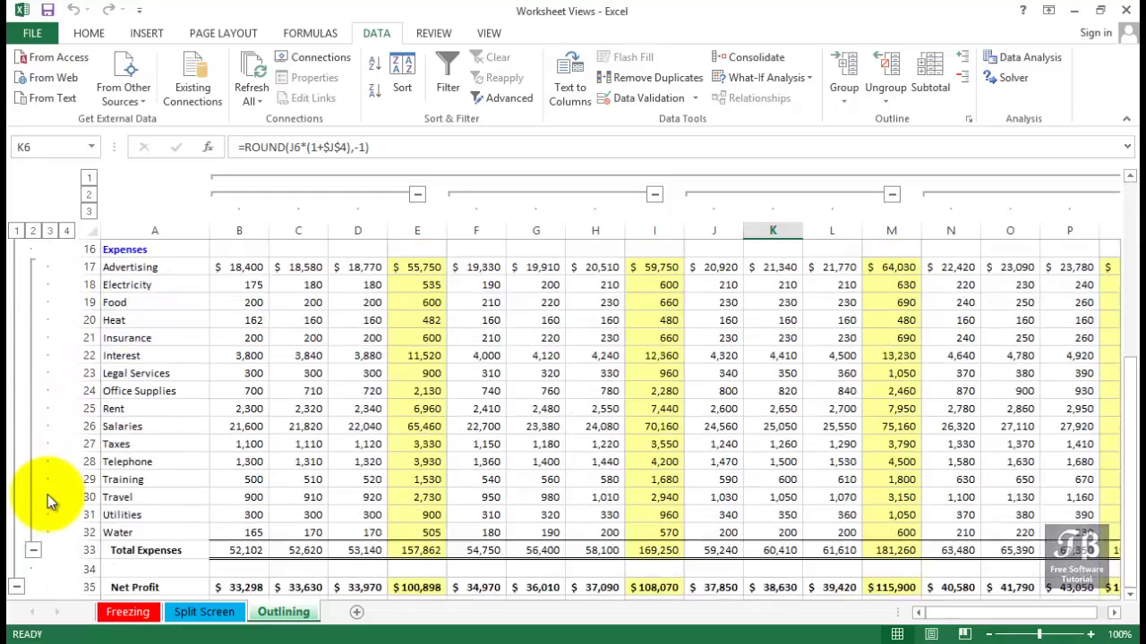
pyautogui.scroll(-3, 49, 501)
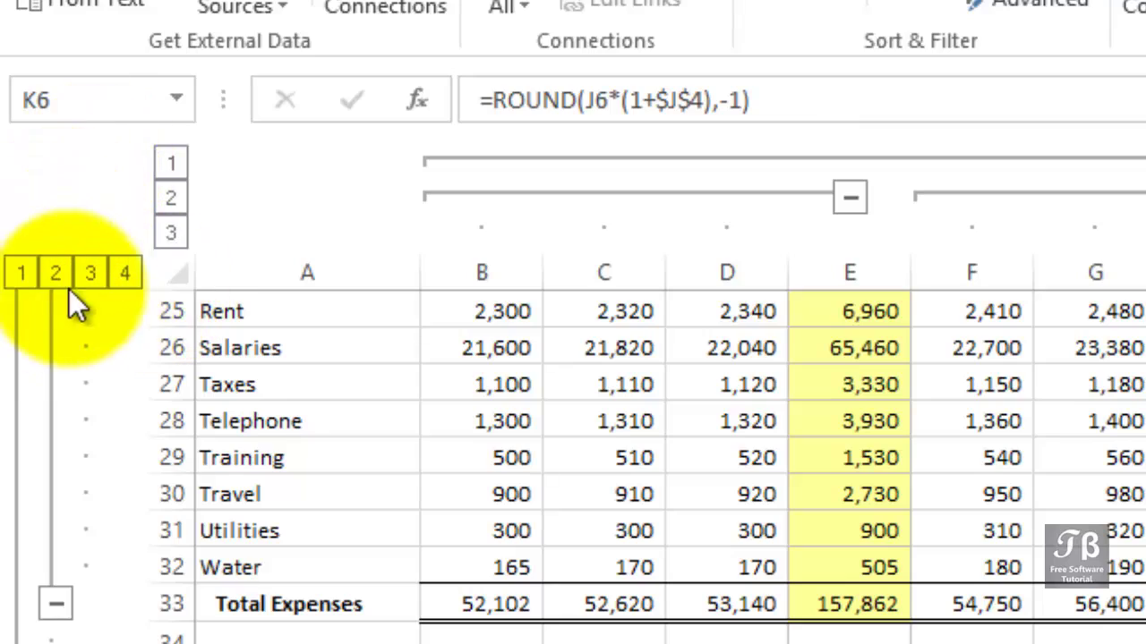
pyautogui.scroll(3, 261, 631)
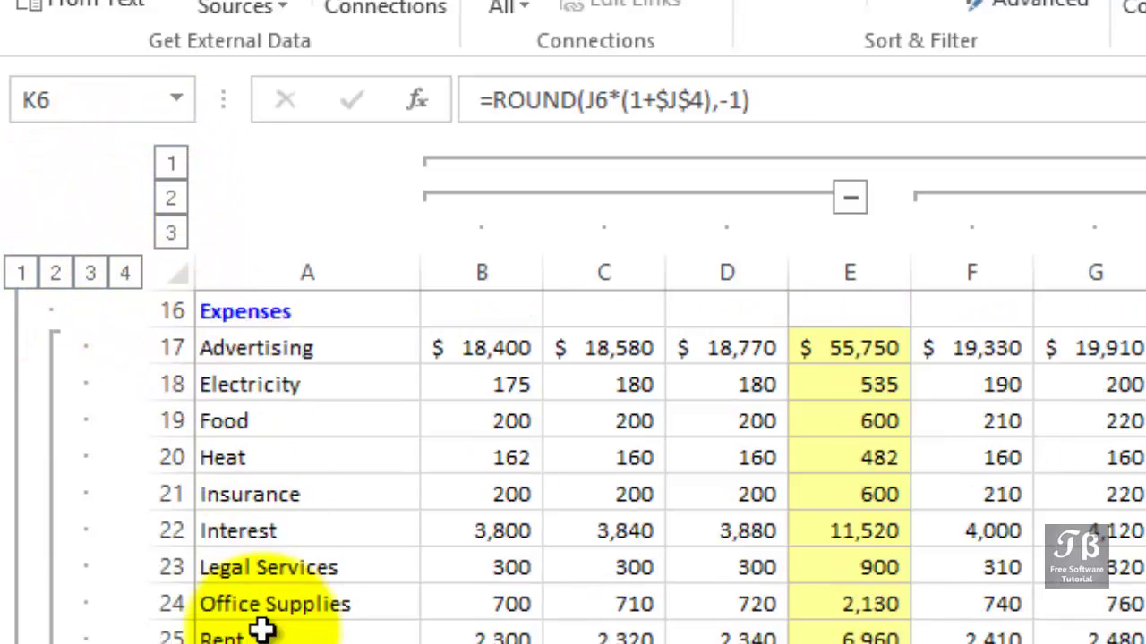
pyautogui.scroll(5, 261, 631)
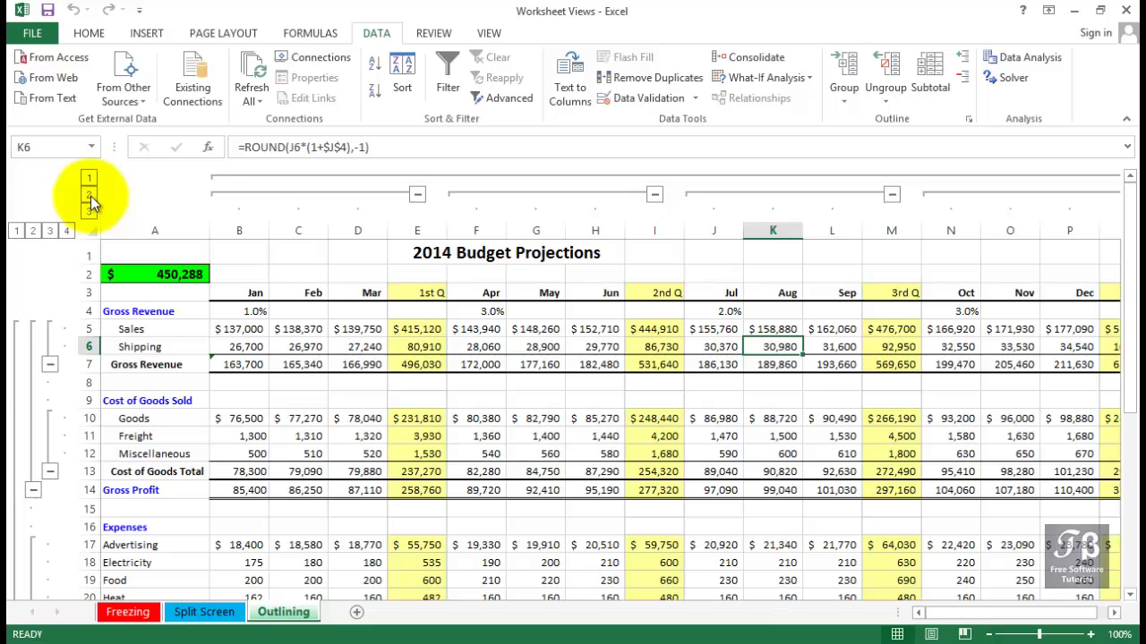
pyautogui.click(90, 195)
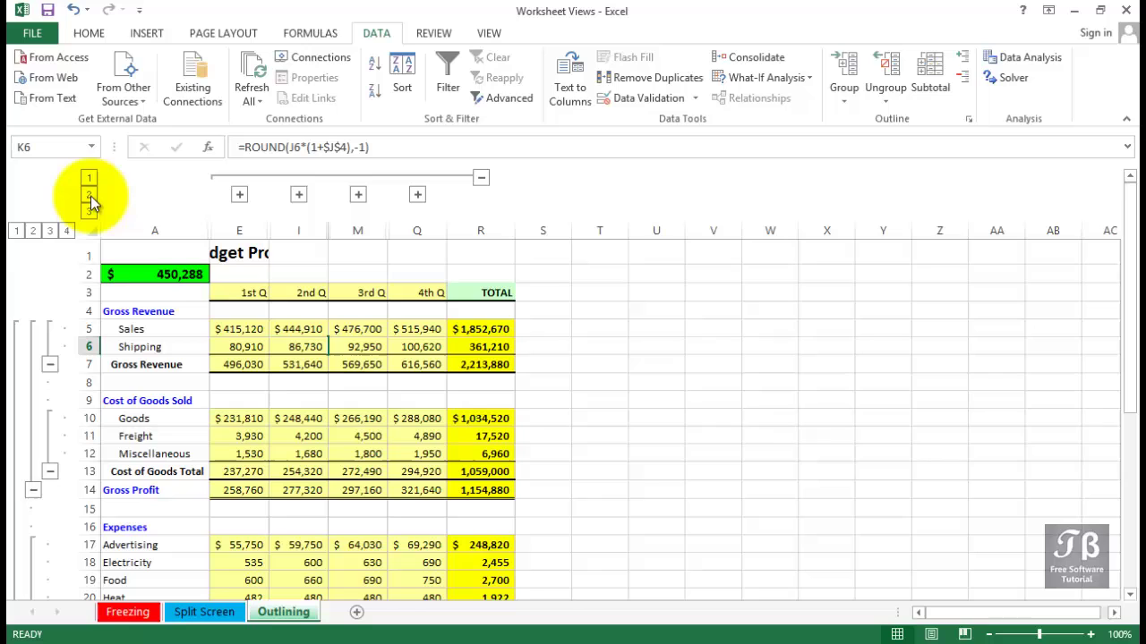
pyautogui.click(88, 179)
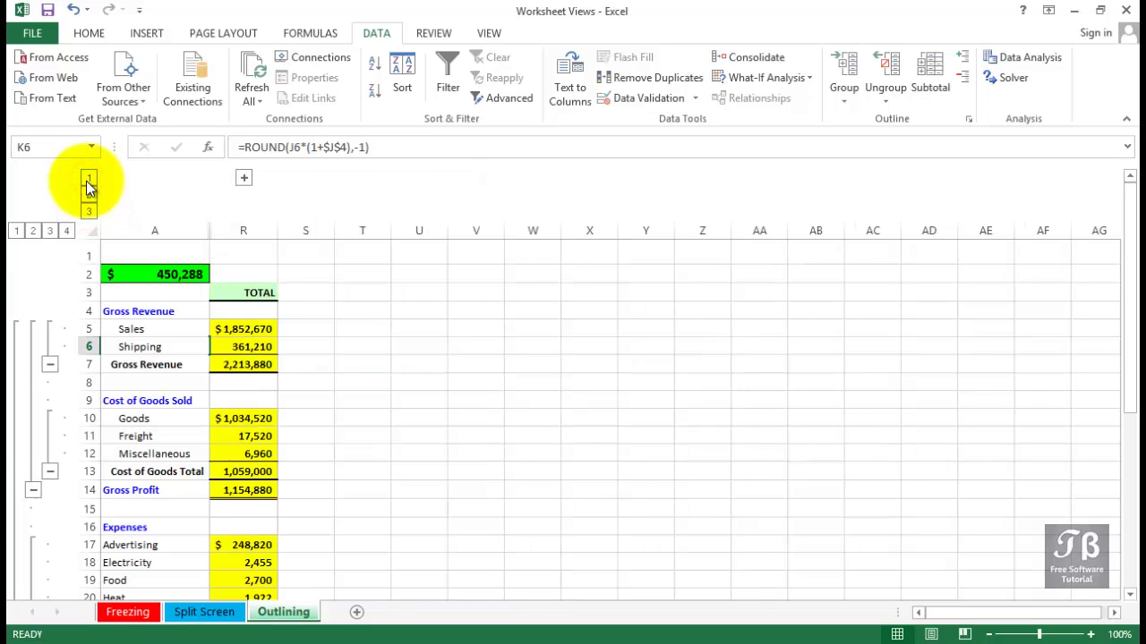
pyautogui.click(88, 195)
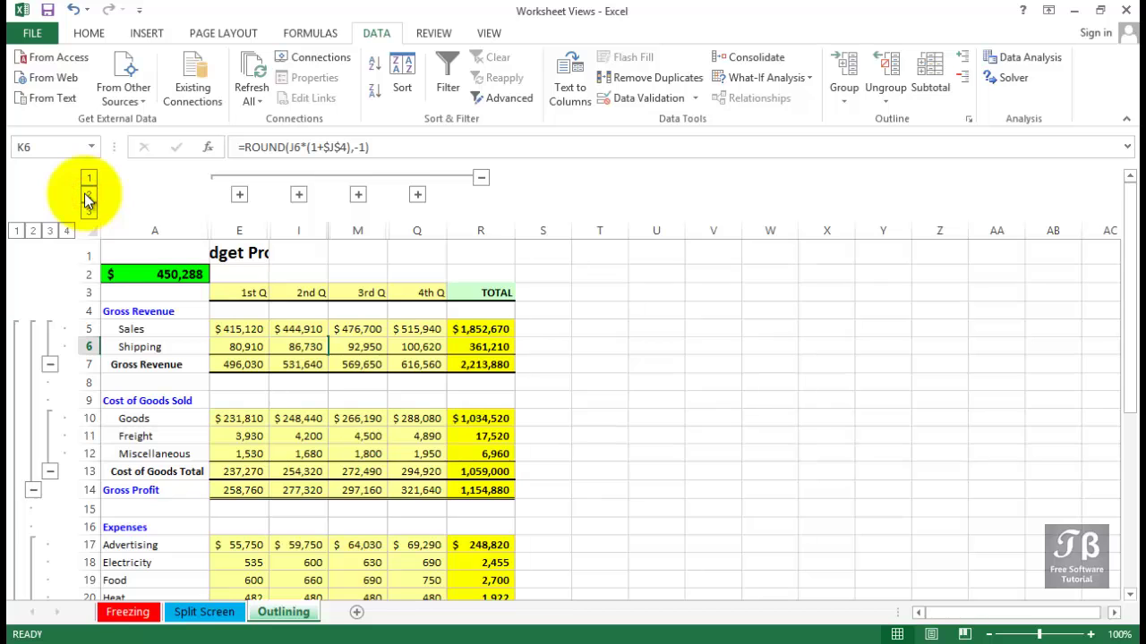
# Step: Collapse the row outline to level 3, hiding the detail rows beneath Gross Revenue and Cost of Goods Sold
pyautogui.scroll(-4, 250, 407)
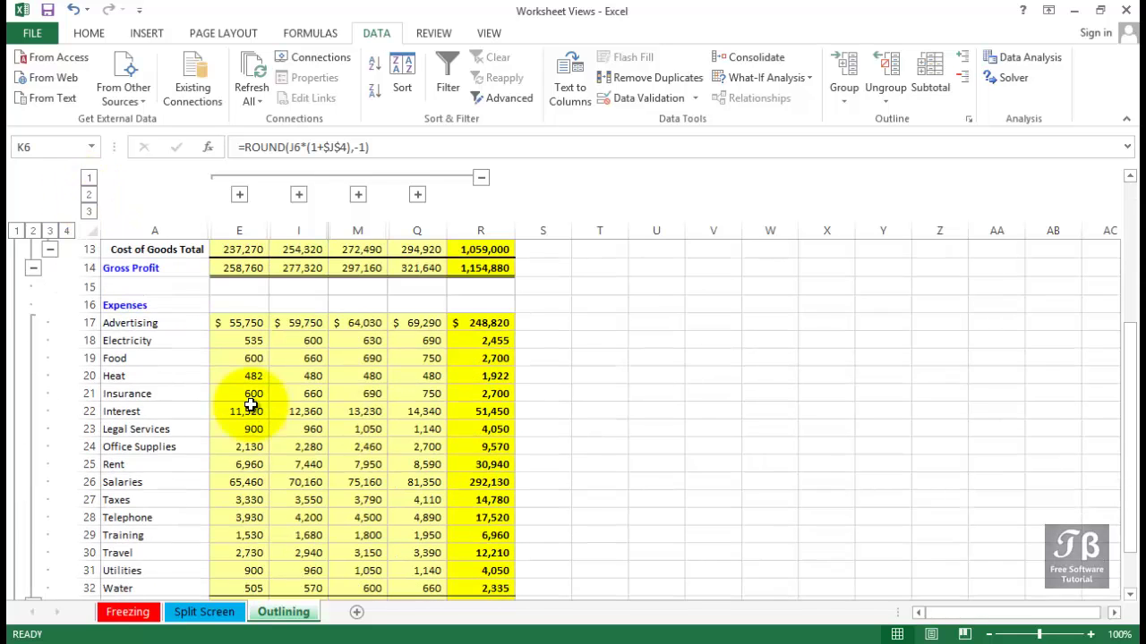
pyautogui.scroll(-5, 250, 405)
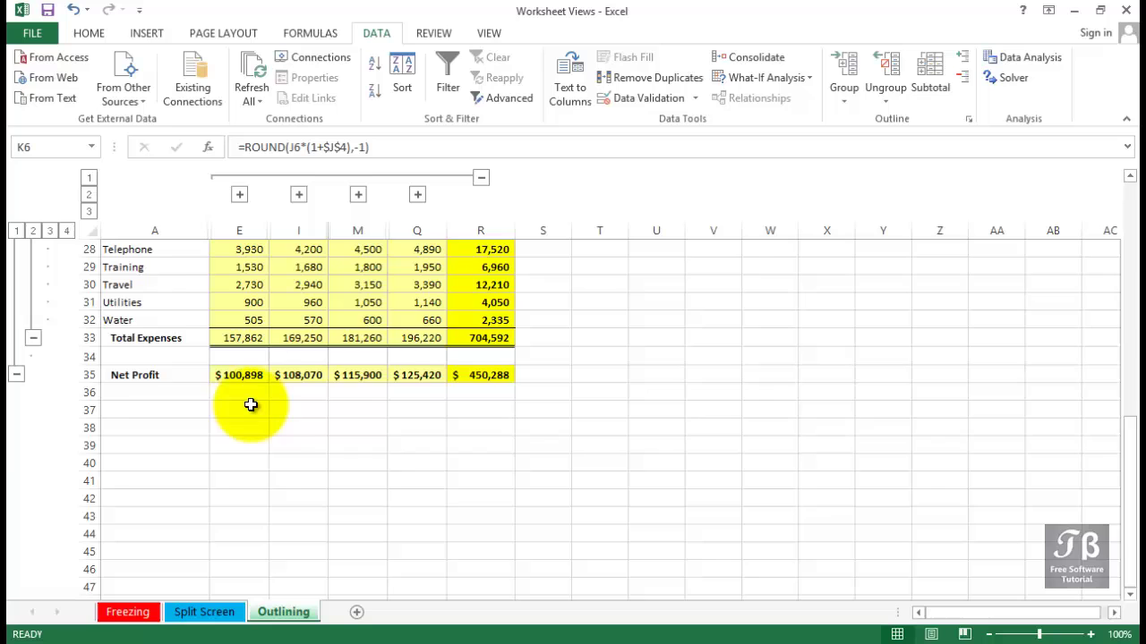
pyautogui.scroll(6, 251, 405)
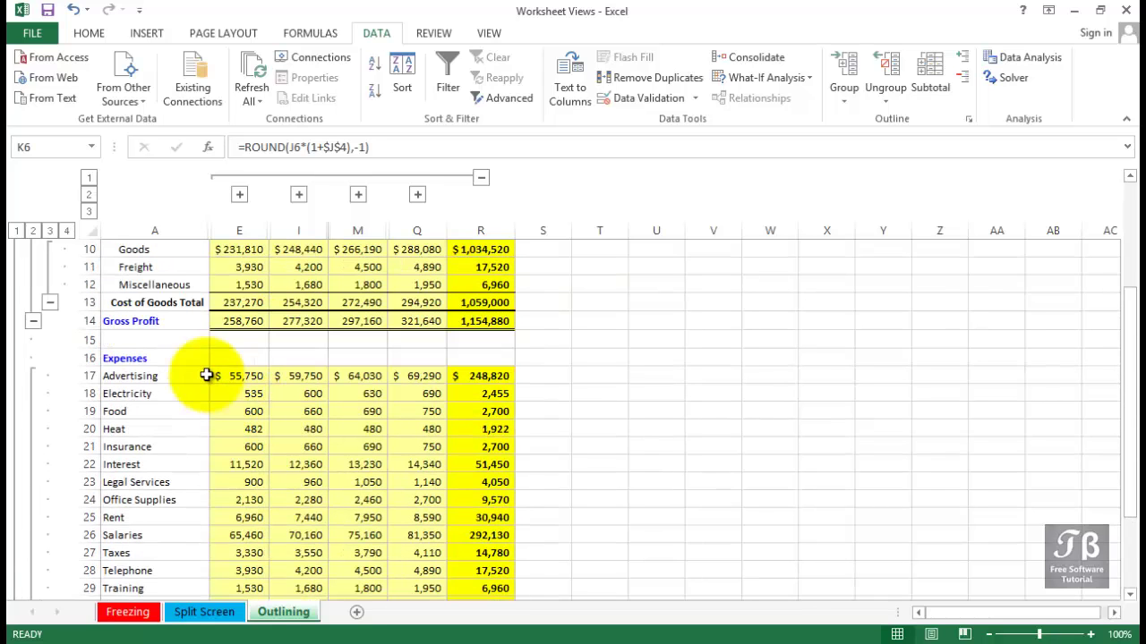
pyautogui.click(51, 235)
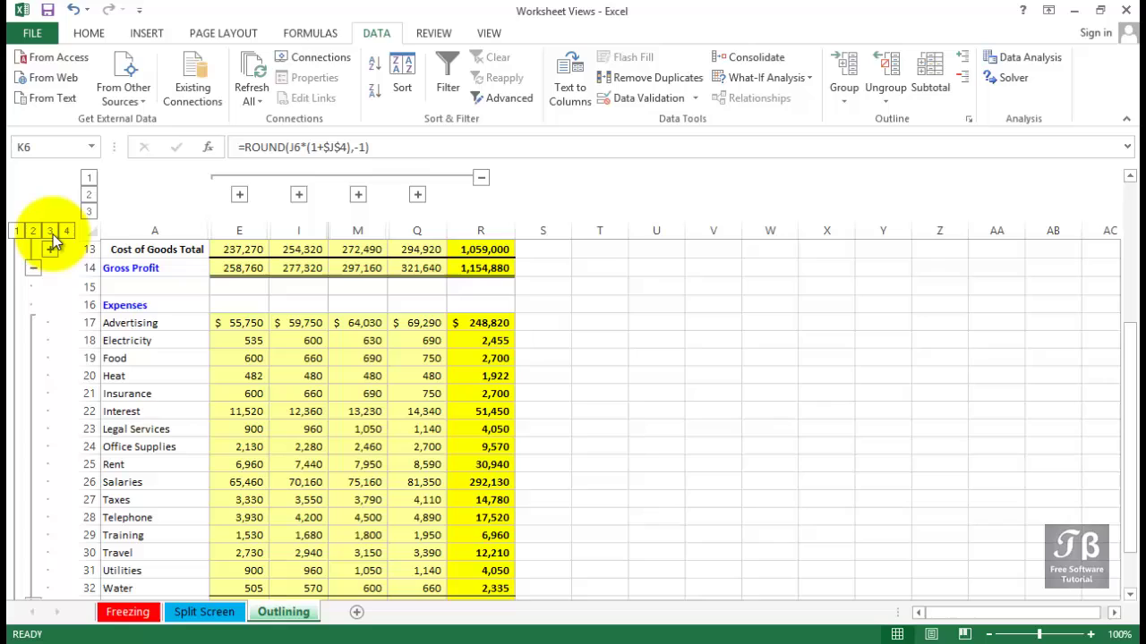
pyautogui.click(51, 234)
pyautogui.click(52, 236)
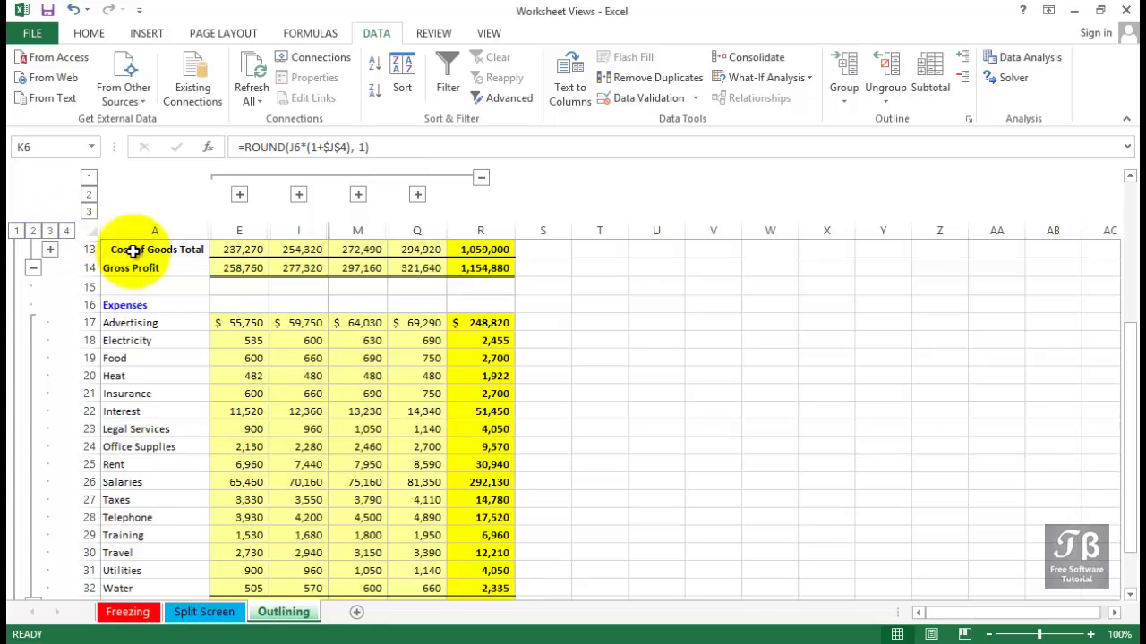
# Step: Collapse the row outline to level 2, leaving only the Gross Profit, Total Expenses and Net Profit summaries
pyautogui.scroll(-3, 216, 360)
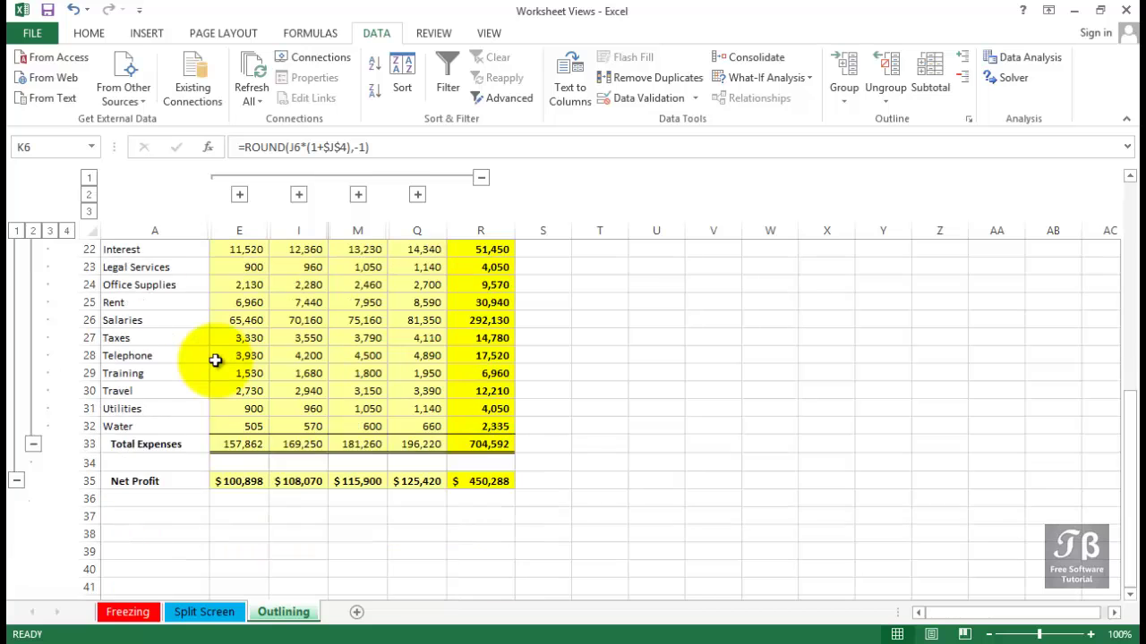
pyautogui.scroll(2, 216, 361)
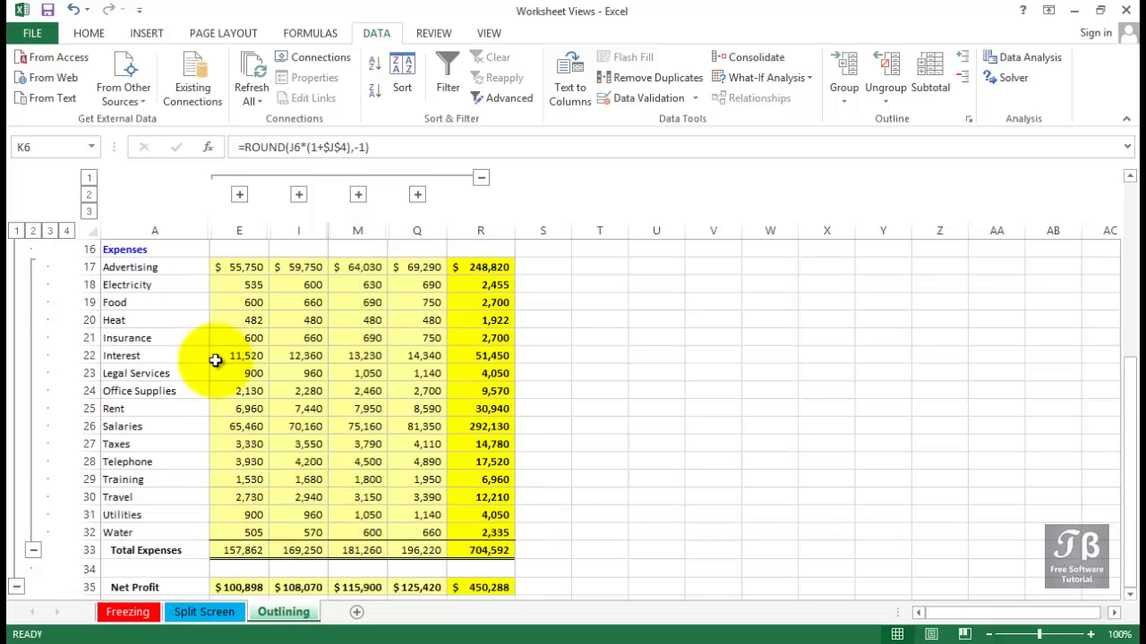
pyautogui.scroll(1, 215, 361)
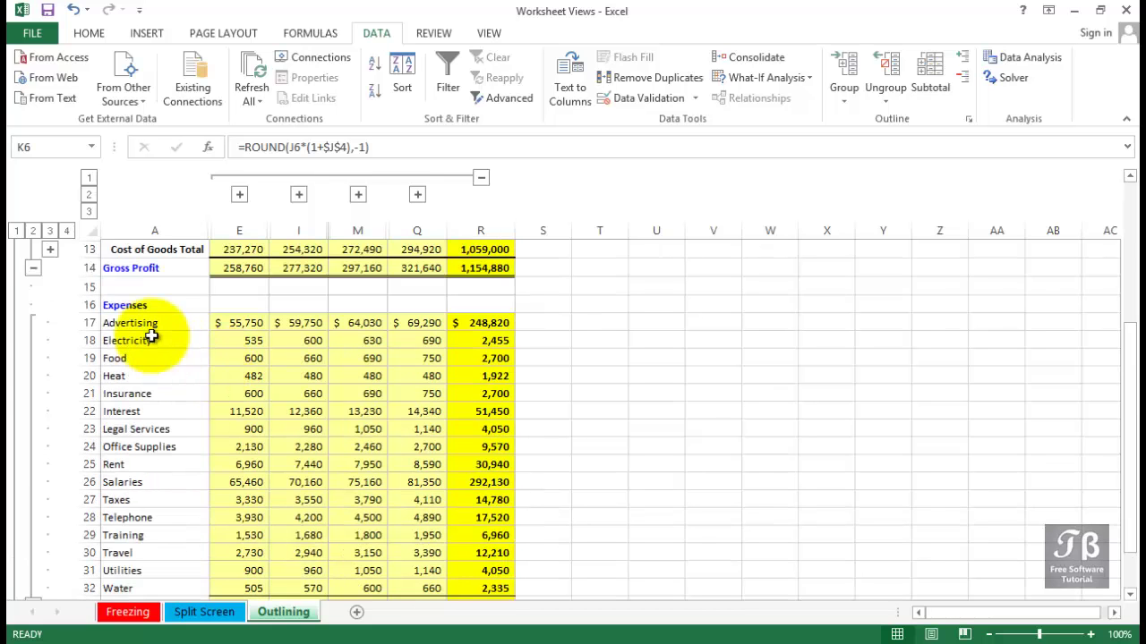
pyautogui.click(32, 230)
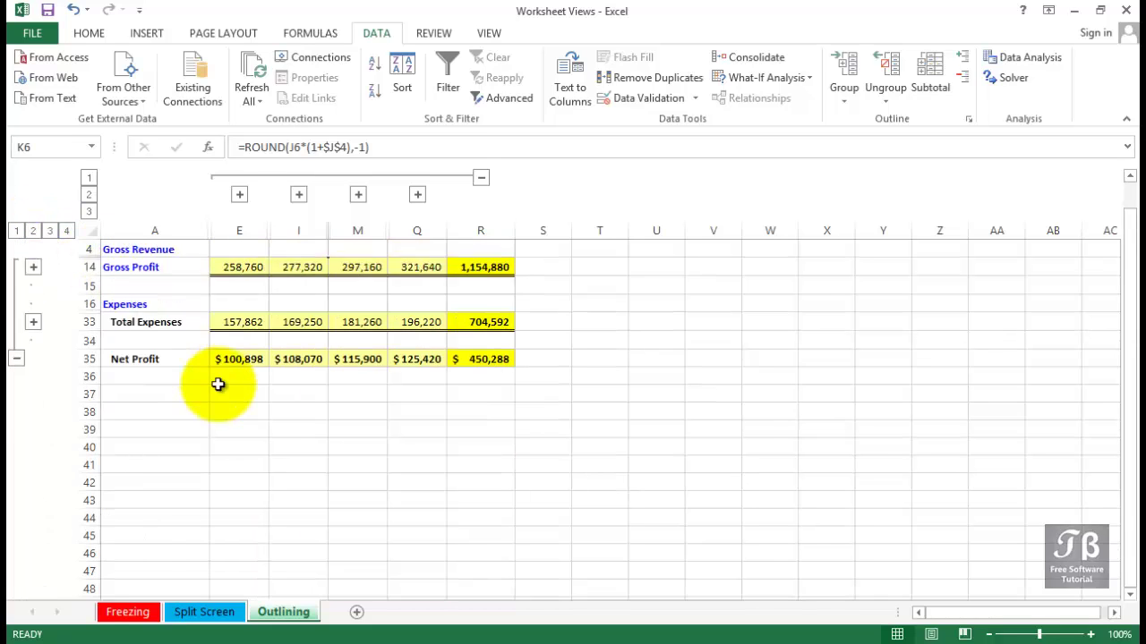
pyautogui.scroll(1, 217, 384)
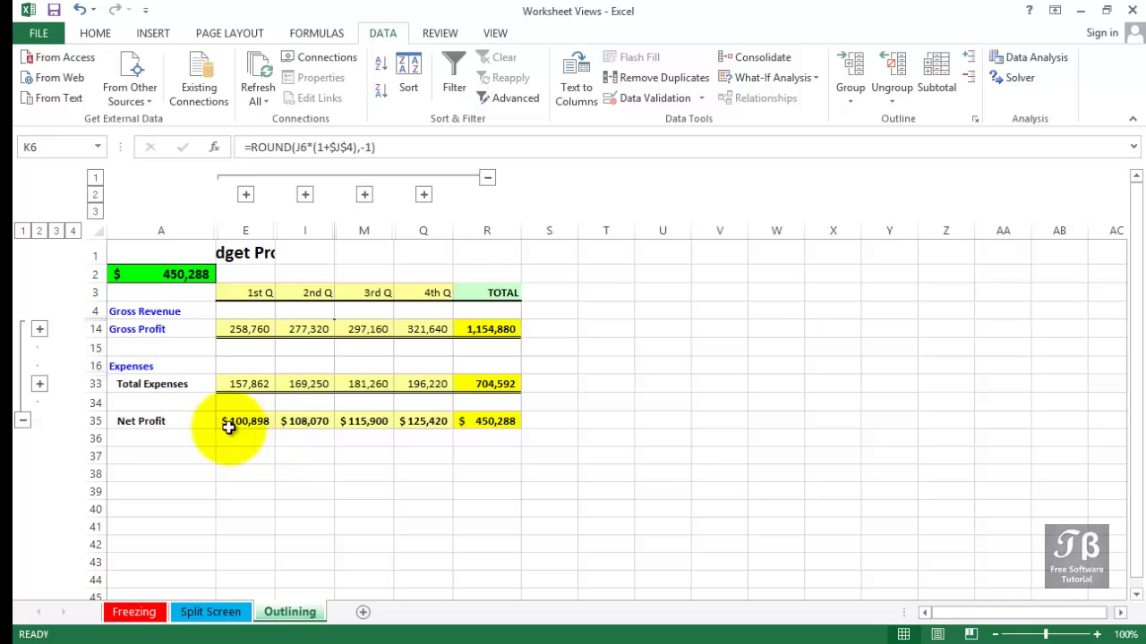
# Step: Expand the Total Expenses group to show its individual expense rows
pyautogui.click(176, 384)
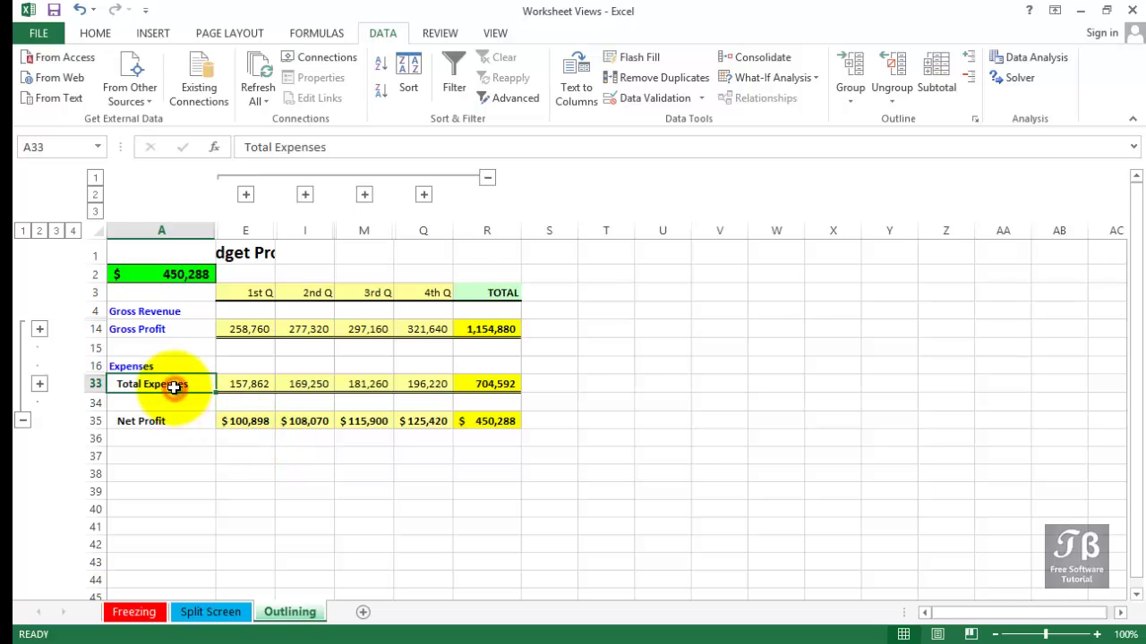
pyautogui.click(39, 385)
pyautogui.scroll(-2, 238, 436)
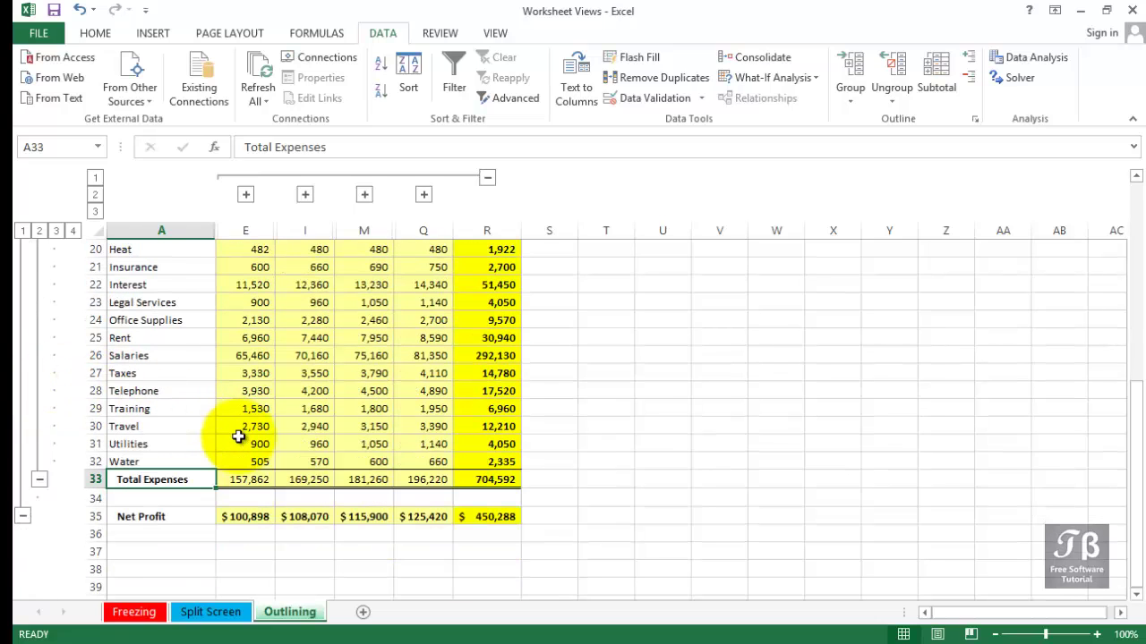
# Step: Collapse the Total Expenses group to hide its individual expense rows
pyautogui.scroll(2, 238, 435)
pyautogui.scroll(-2, 238, 436)
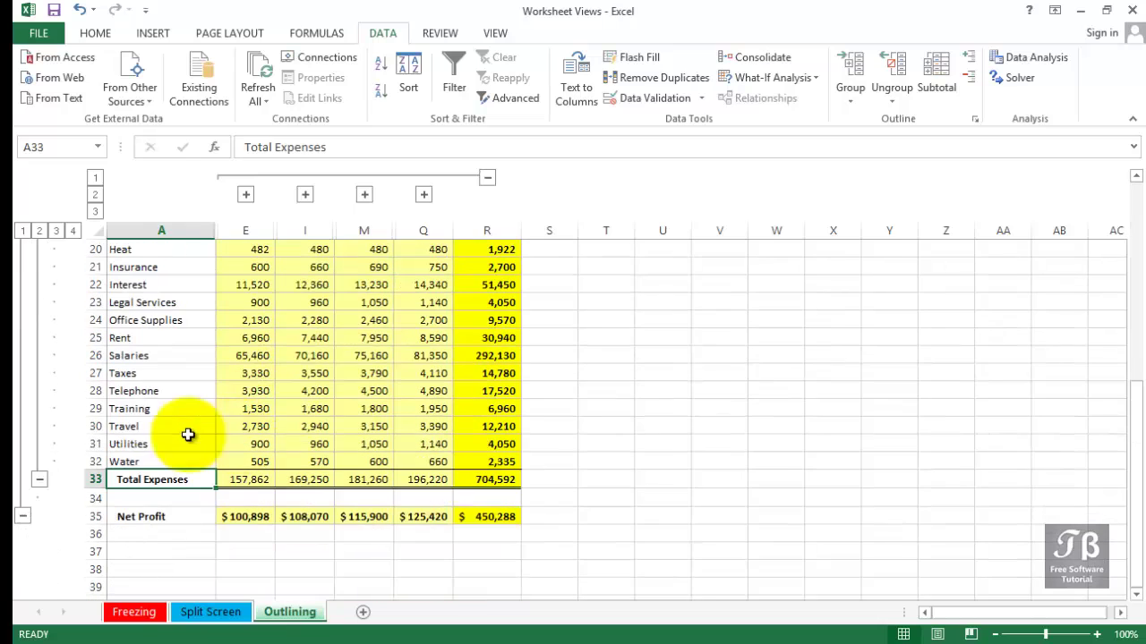
pyautogui.click(39, 480)
pyautogui.scroll(3, 47, 486)
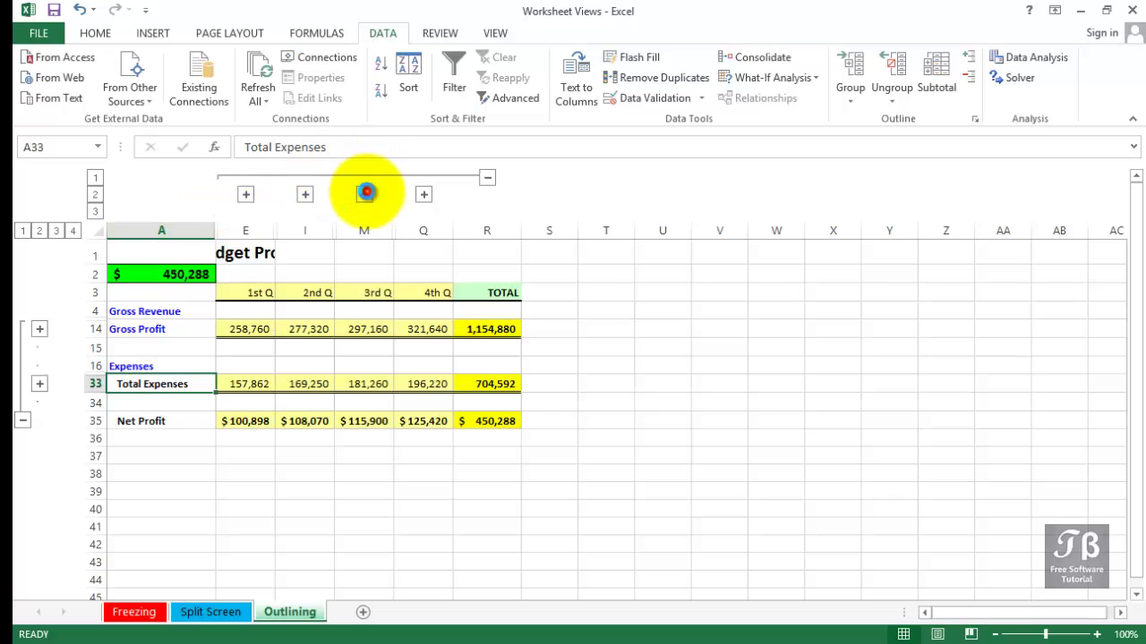
# Step: Expand the Gross Profit group to its subtotals, and briefly show and hide the 3rd quarter's monthly columns
pyautogui.click(366, 194)
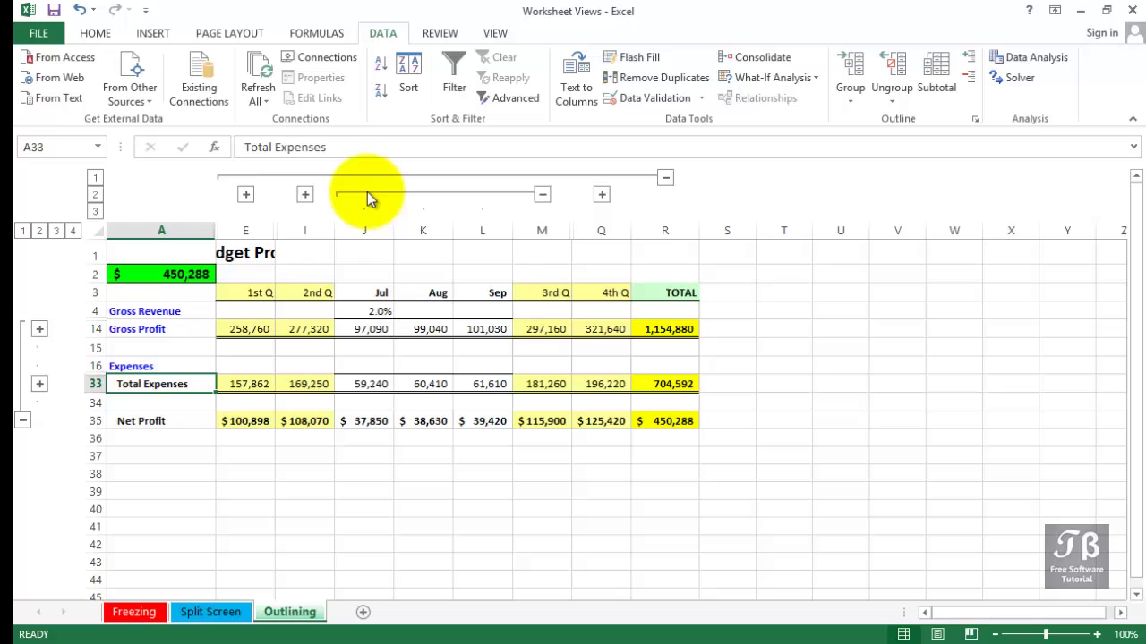
pyautogui.click(40, 330)
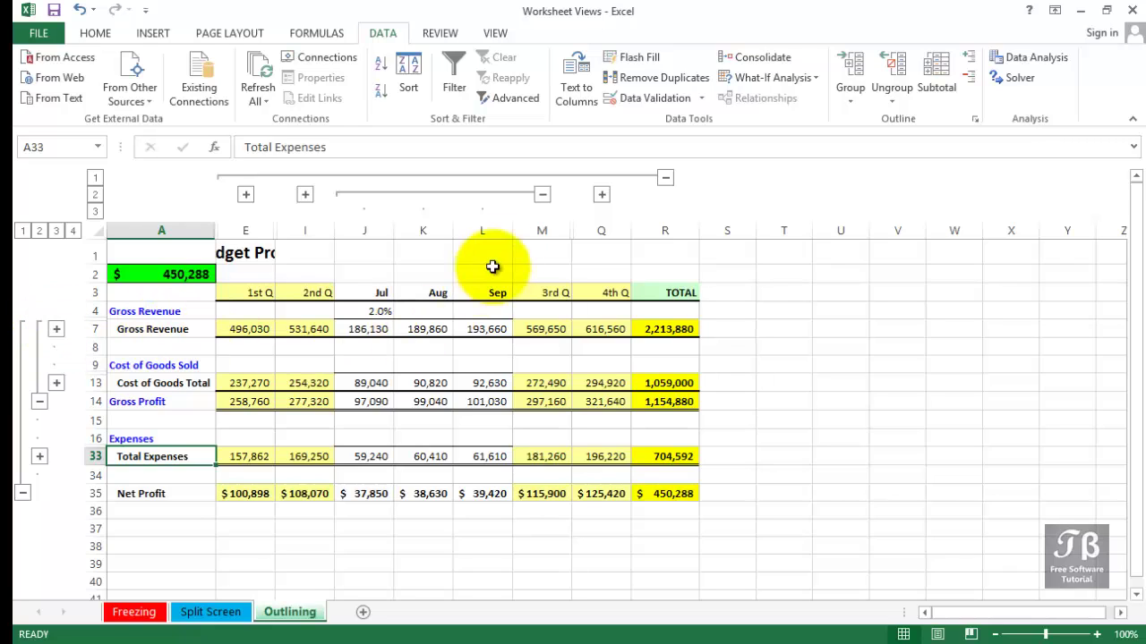
pyautogui.click(542, 196)
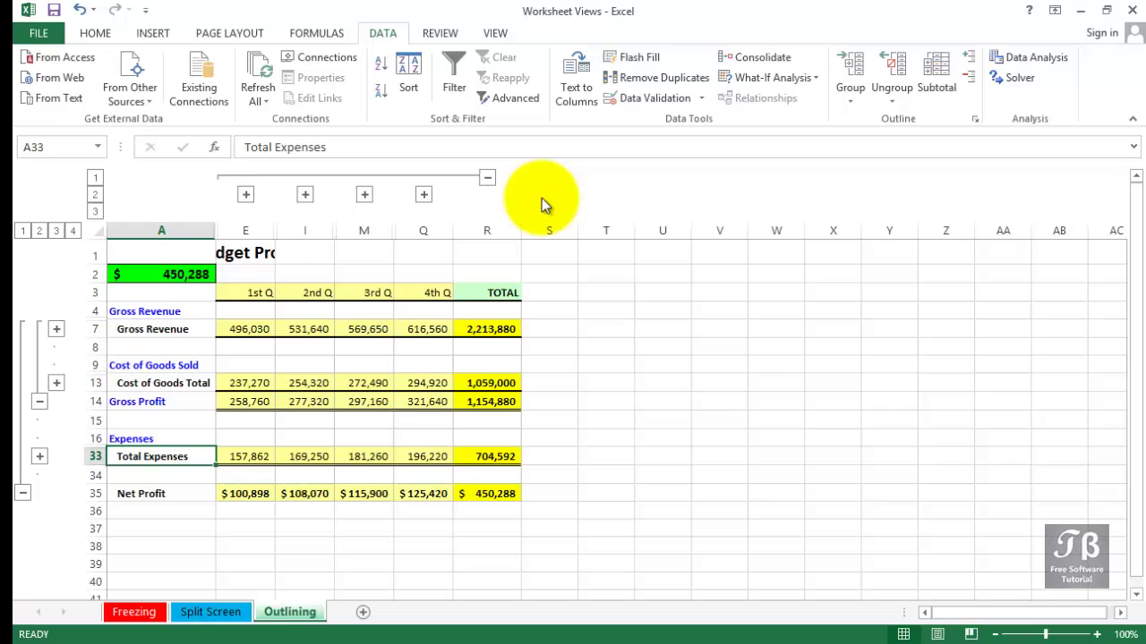
# Step: Hide the outline symbols and display them again
pyautogui.hotkey('ctrl', '8')
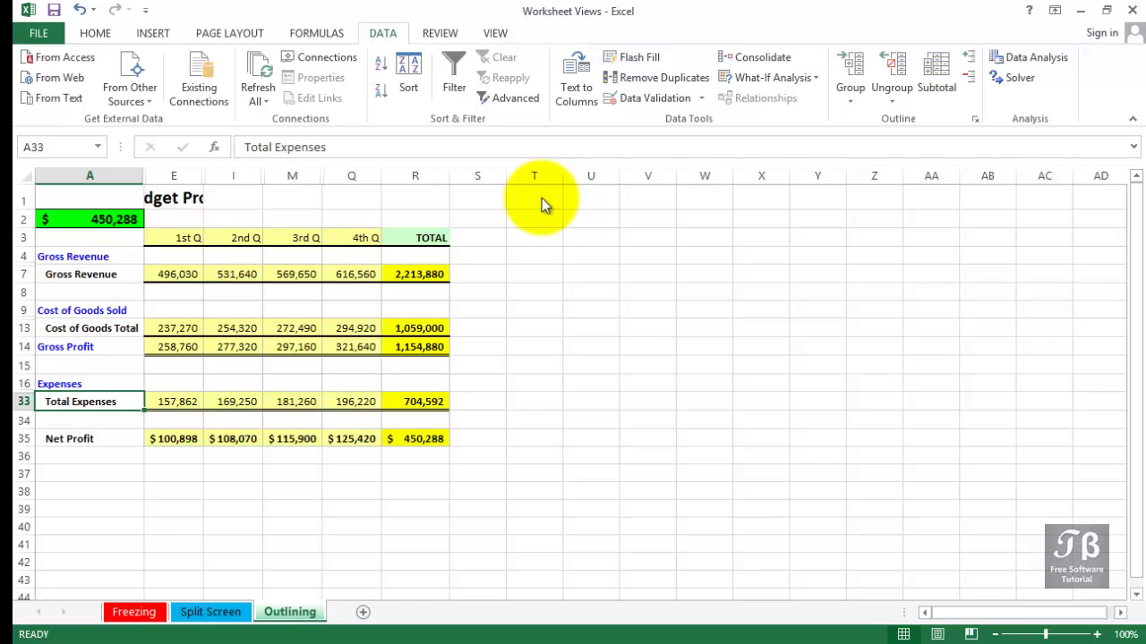
pyautogui.hotkey('ctrl', '8')
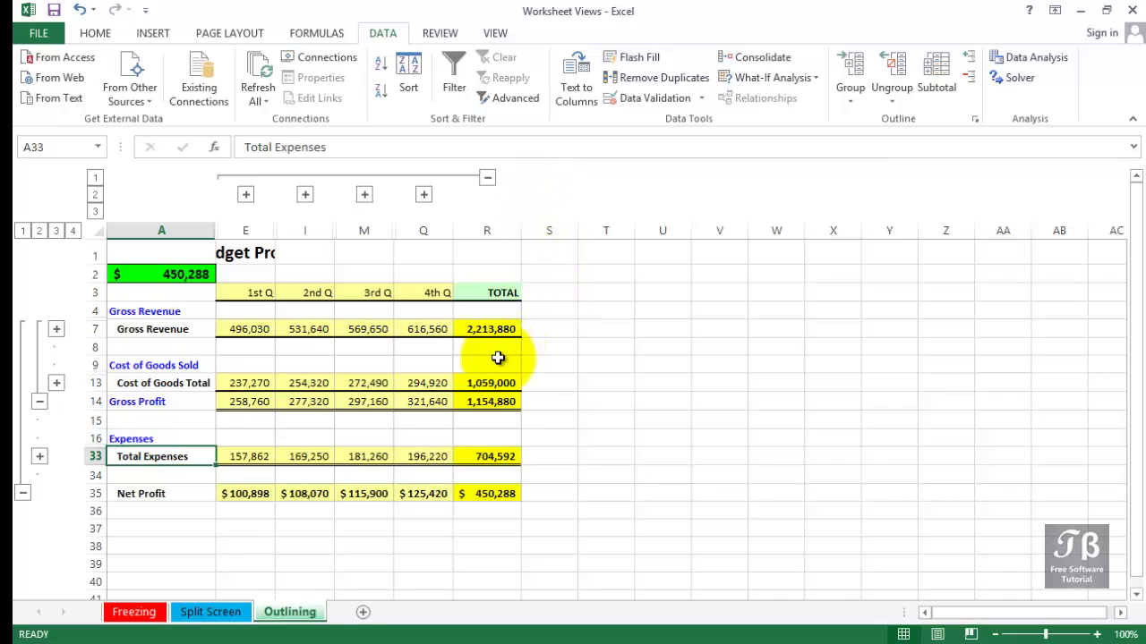
# Step: Clear the entire outline from the budget worksheet
pyautogui.click(438, 332)
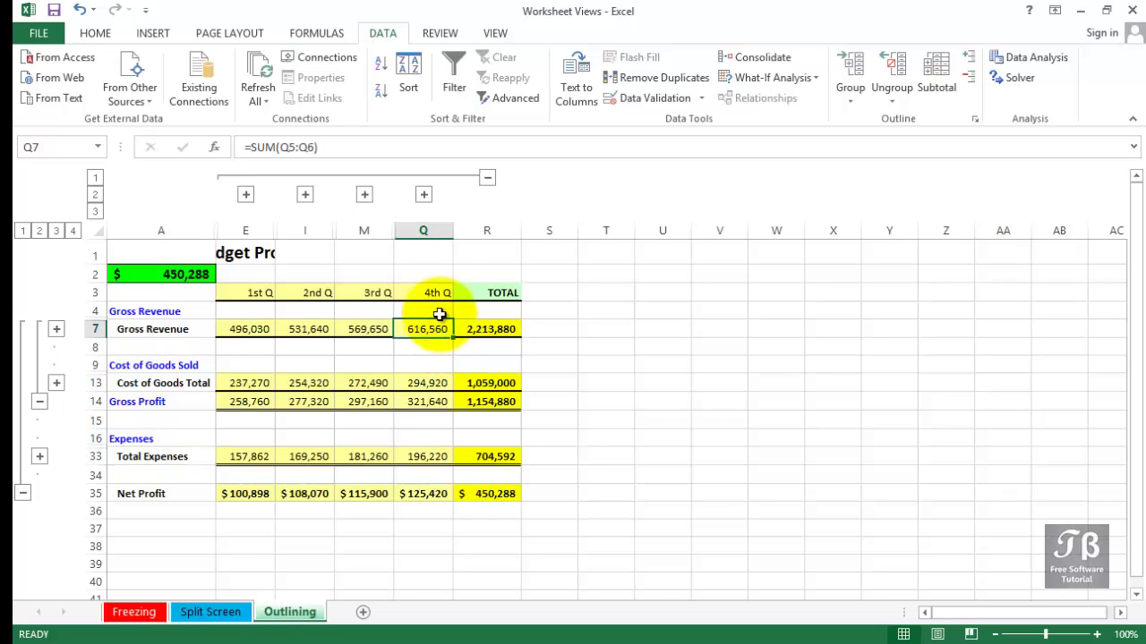
pyautogui.click(390, 33)
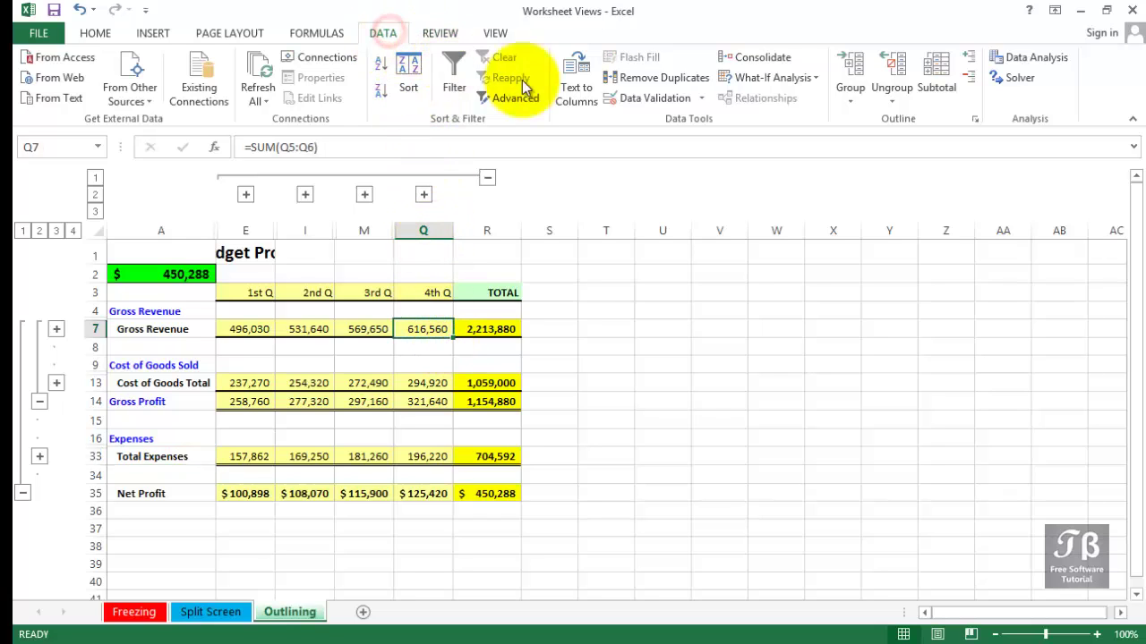
pyautogui.click(893, 102)
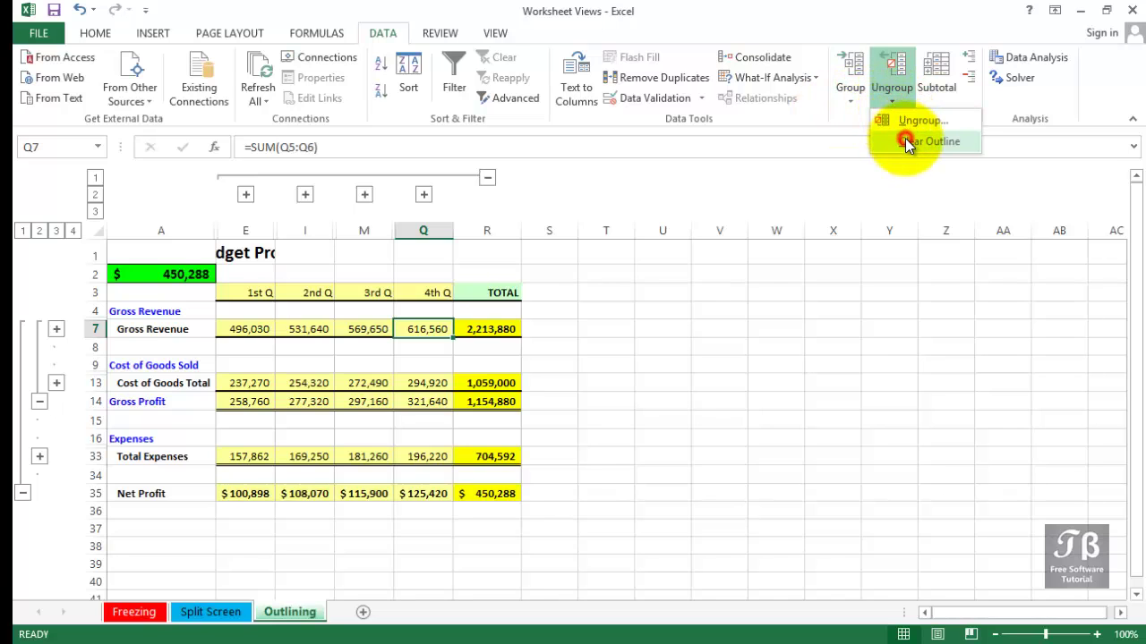
pyautogui.click(905, 140)
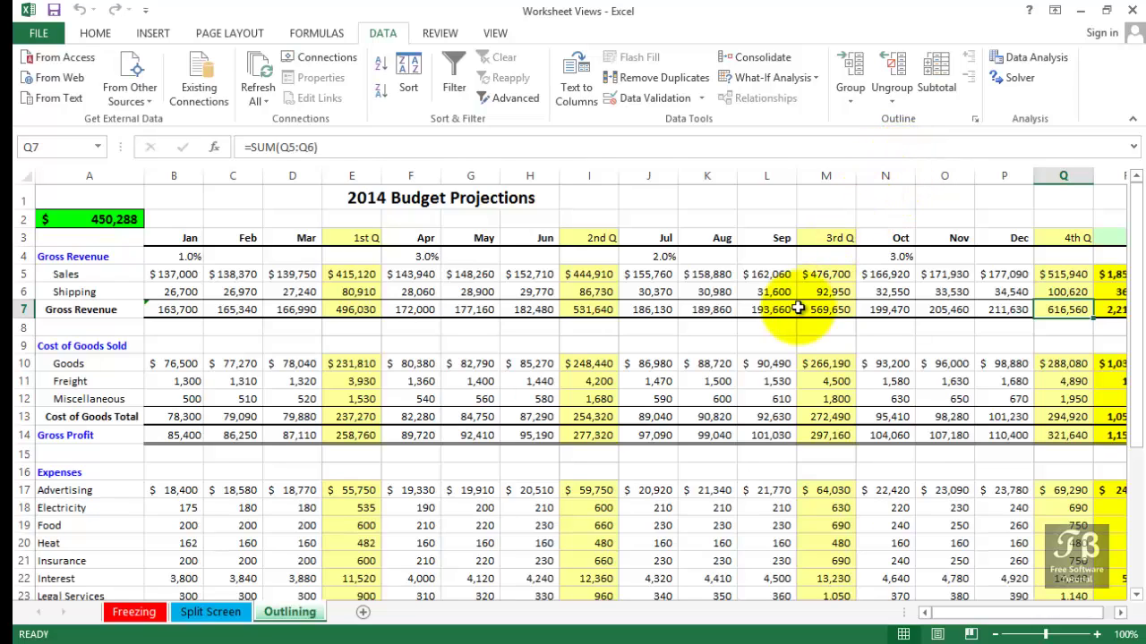
# Step: Inspect the 3rd quarter Sales formula in M5, and change the 2nd quarter Sales formula in I5 to =SUM(B7F5:H5)
pyautogui.click(822, 276)
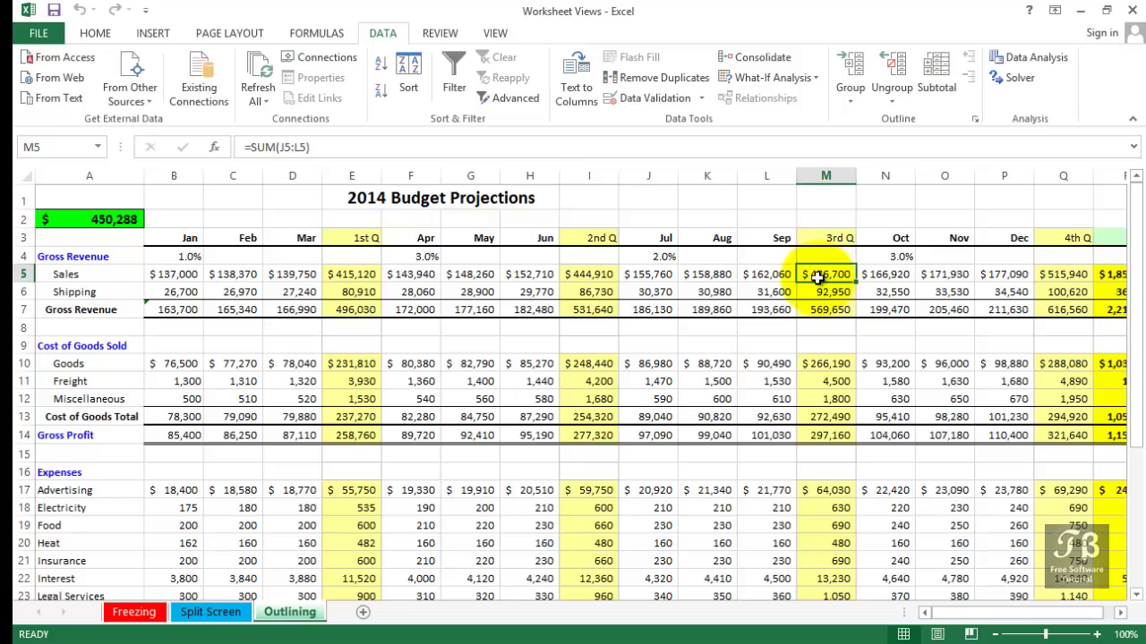
pyautogui.click(595, 278)
pyautogui.doubleClick(594, 278)
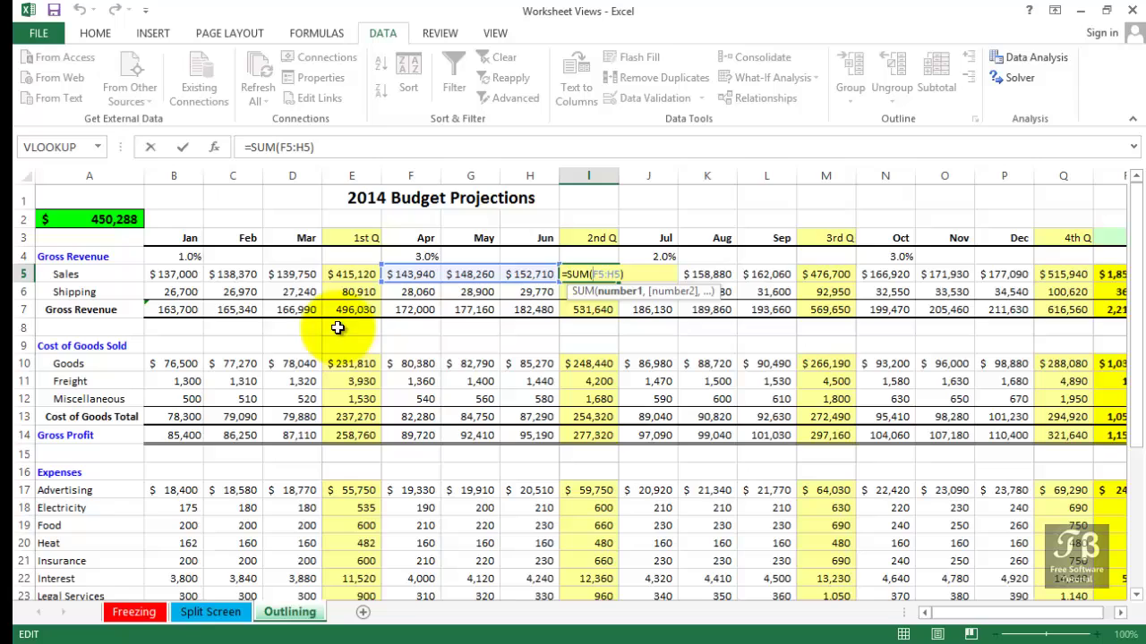
pyautogui.click(184, 312)
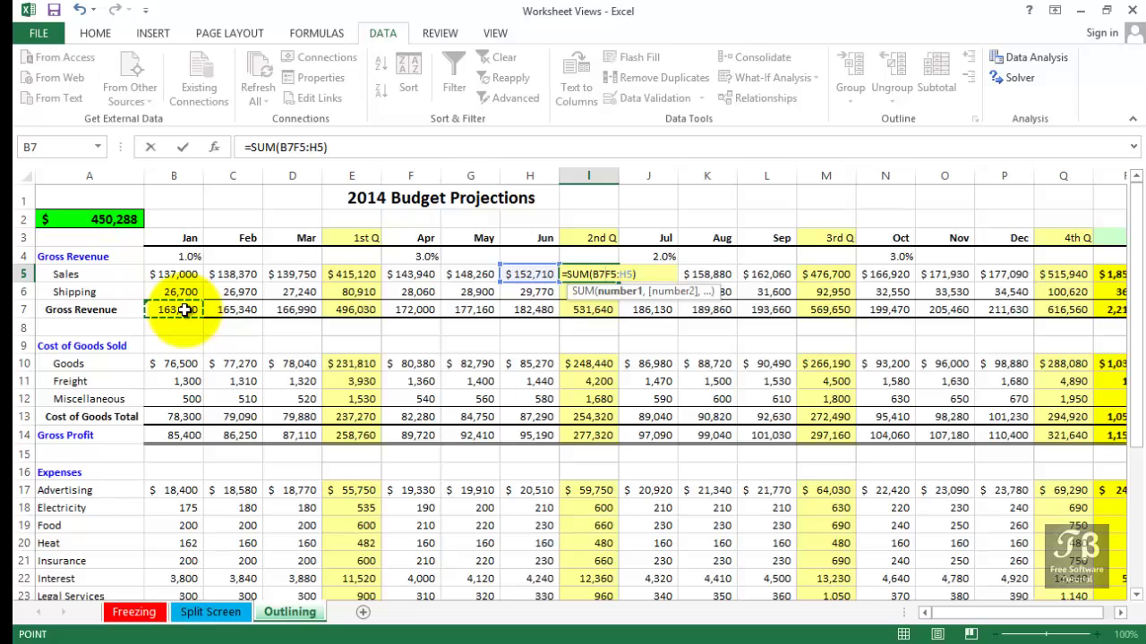
pyautogui.press('Tab')
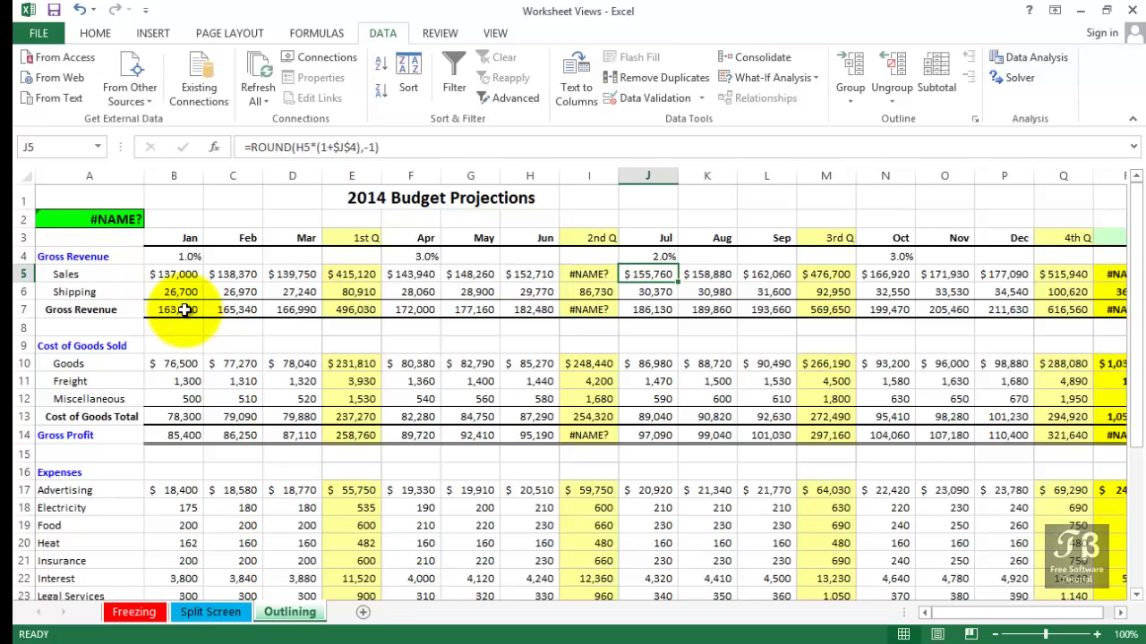
# Step: Inspect the January formulas for Gross Revenue, Cost of Goods Total and Gross Profit
pyautogui.click(183, 309)
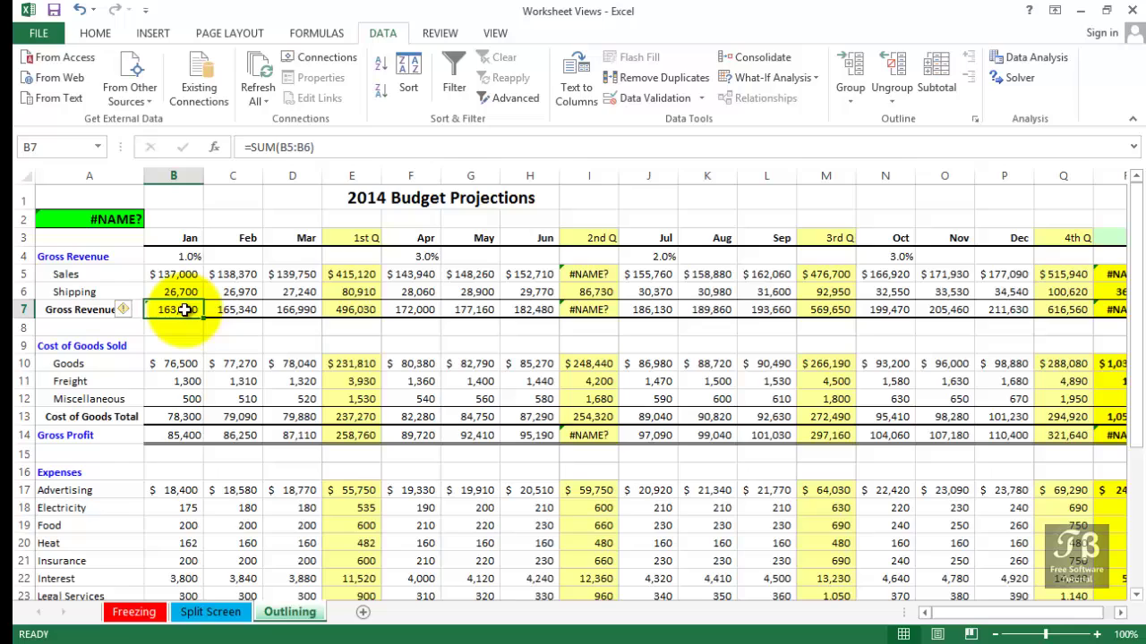
pyautogui.click(186, 418)
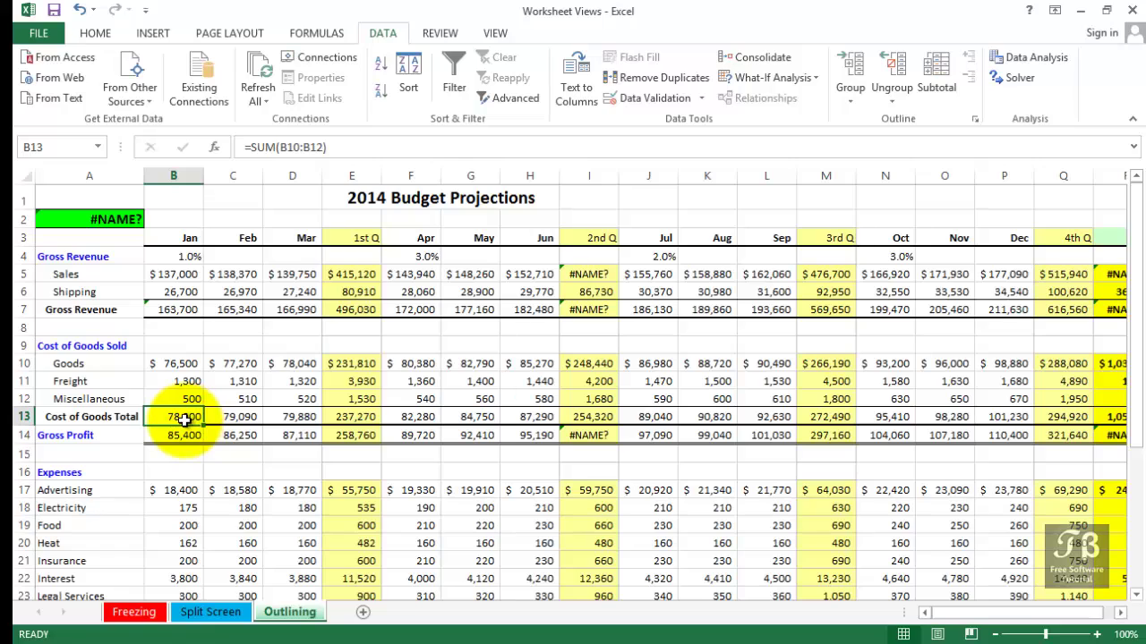
pyautogui.click(182, 434)
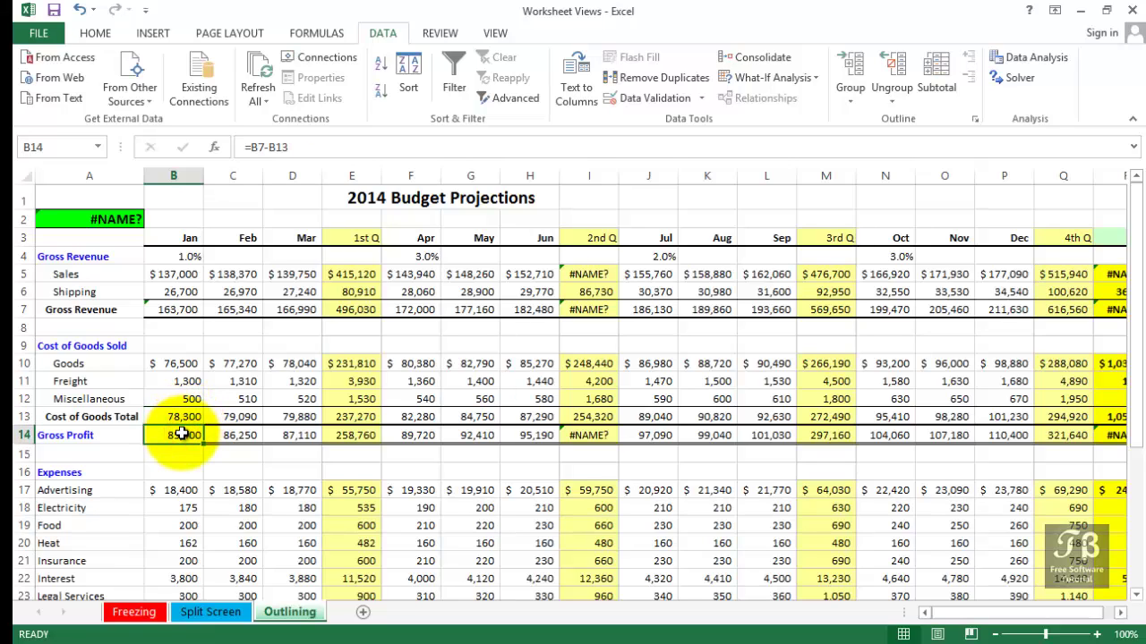